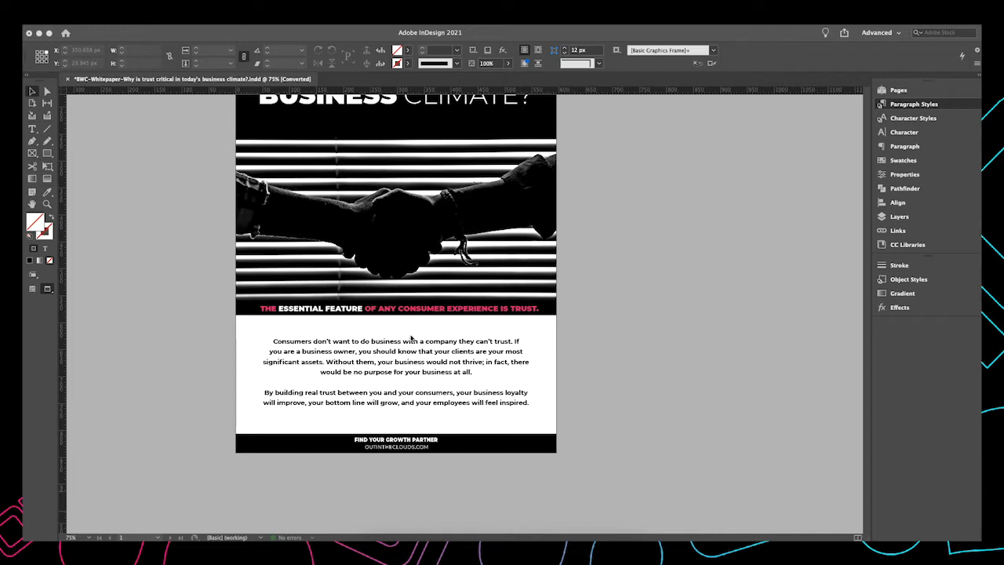
Select the body text frame under the trust headline and change its font to Bodoni 72
left_click(346, 359)
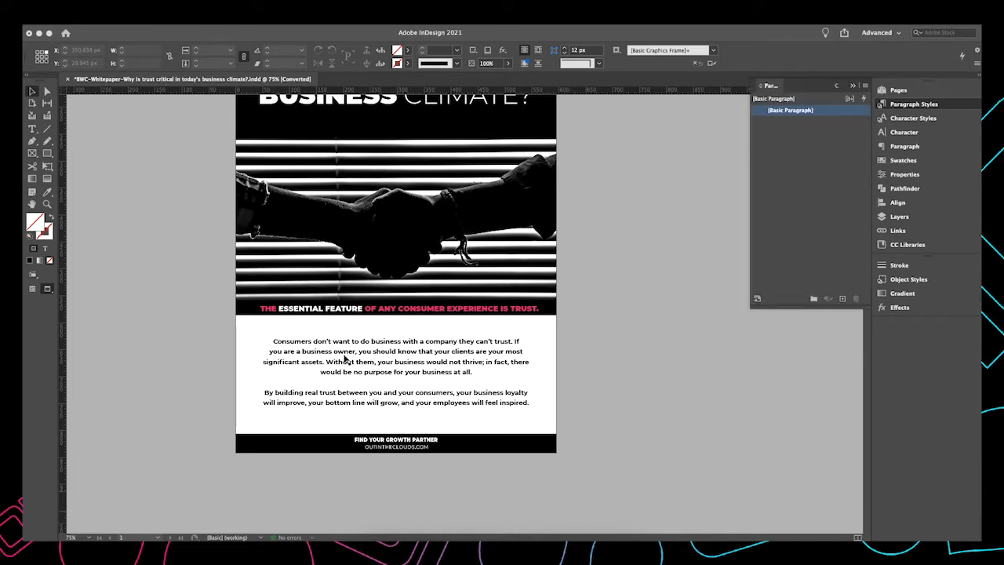
scroll(582, 326, "right", 1)
left_click(409, 339)
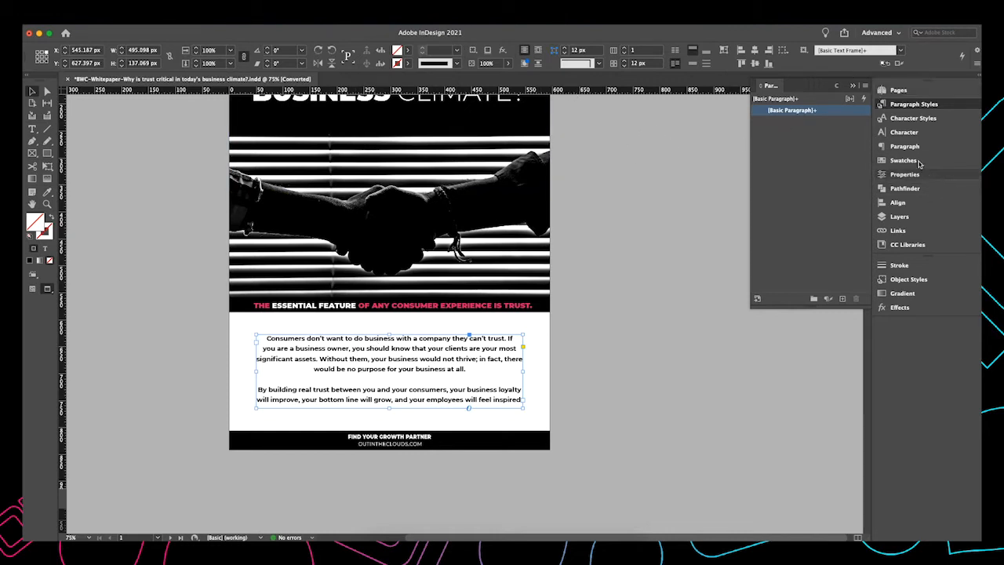
left_click(881, 132)
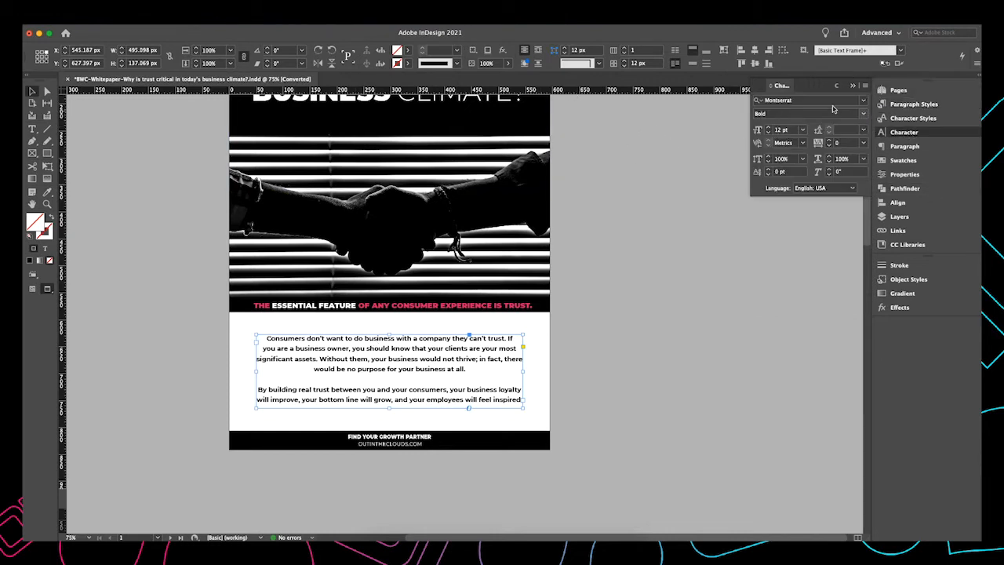
left_click(865, 101)
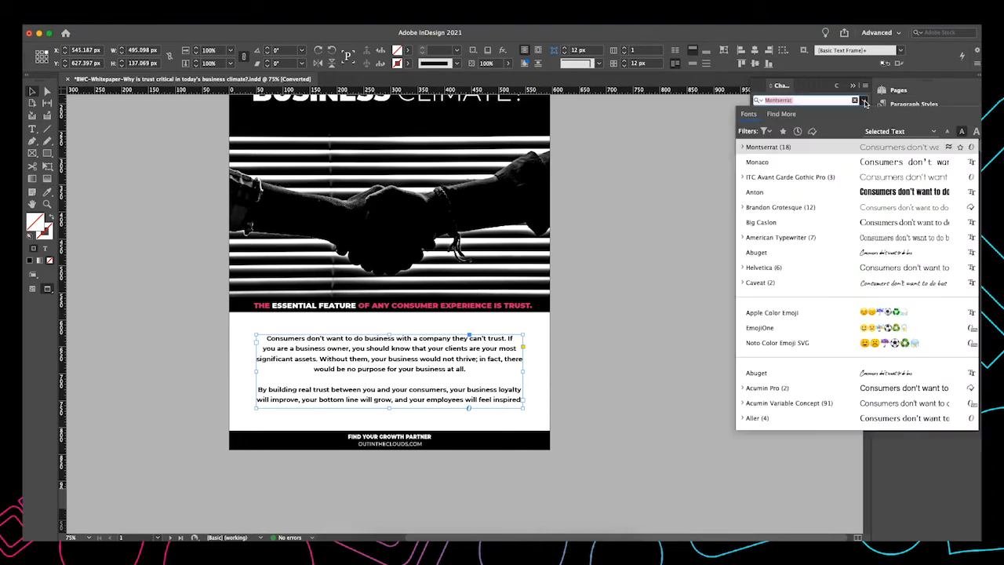
scroll(823, 204, "down", 5)
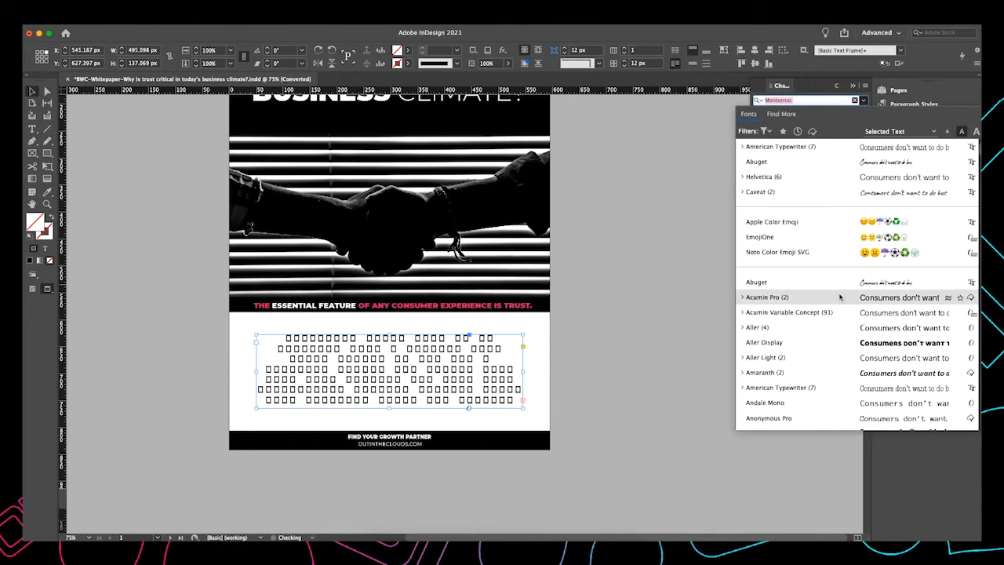
scroll(861, 331, "down", 6)
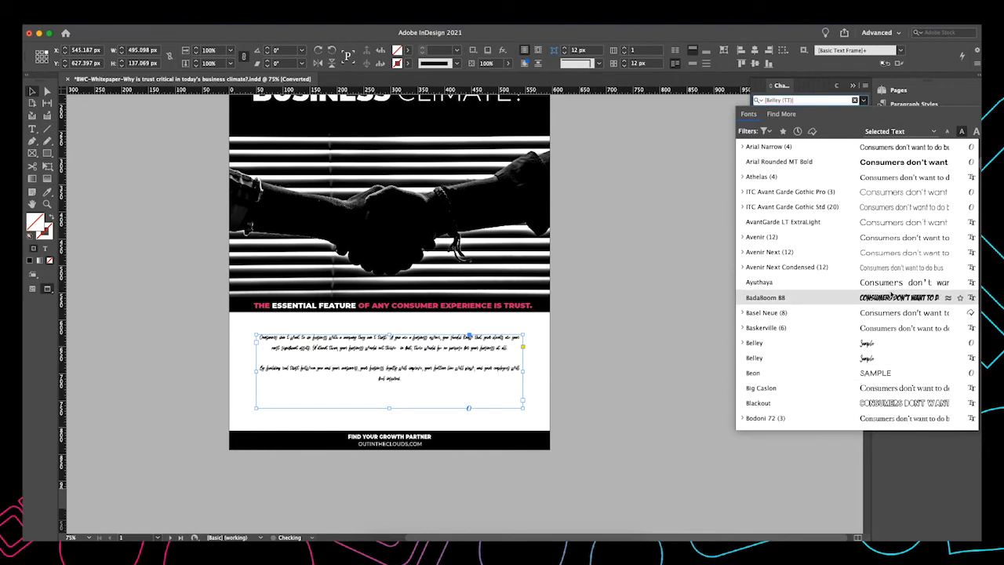
scroll(816, 353, "down", 1)
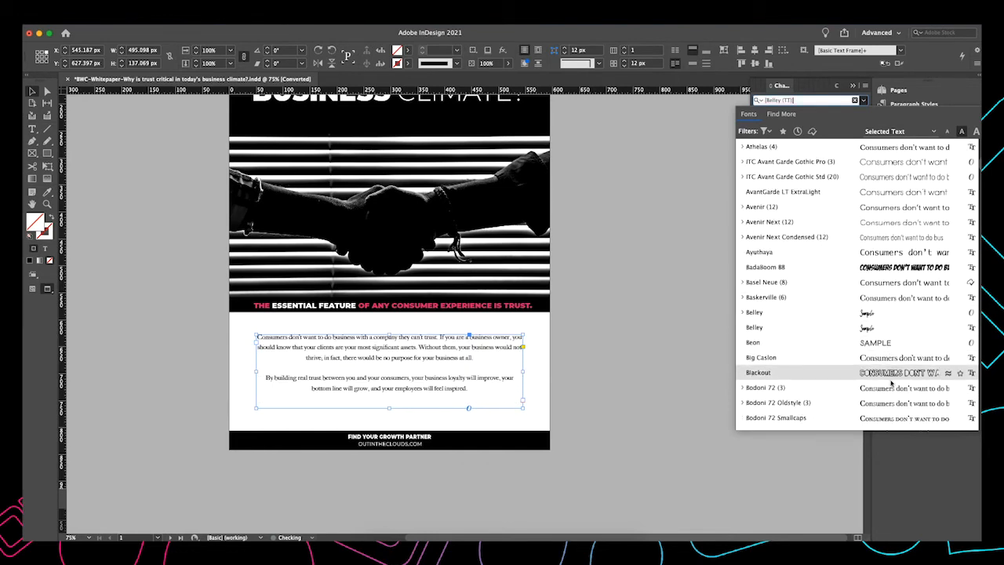
left_click(760, 392)
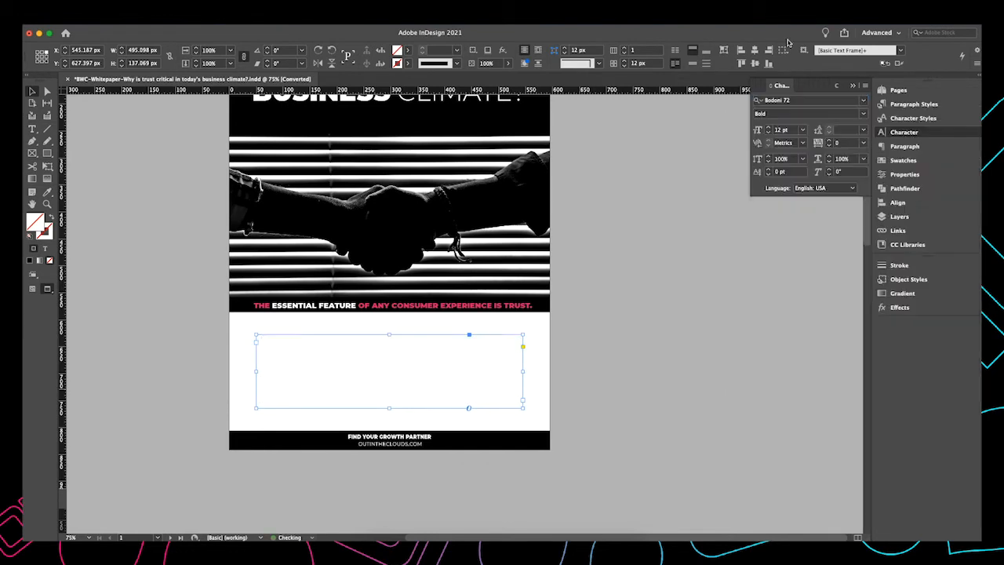
Set the body text to 15 pt with 30 pt leading and lengthen its frame downward
left_click(770, 130)
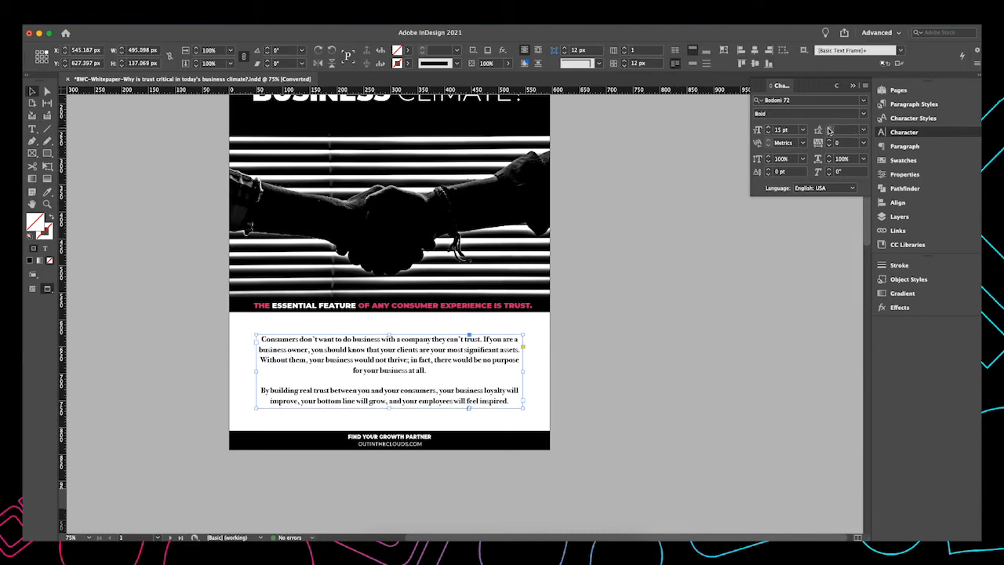
left_click(863, 129)
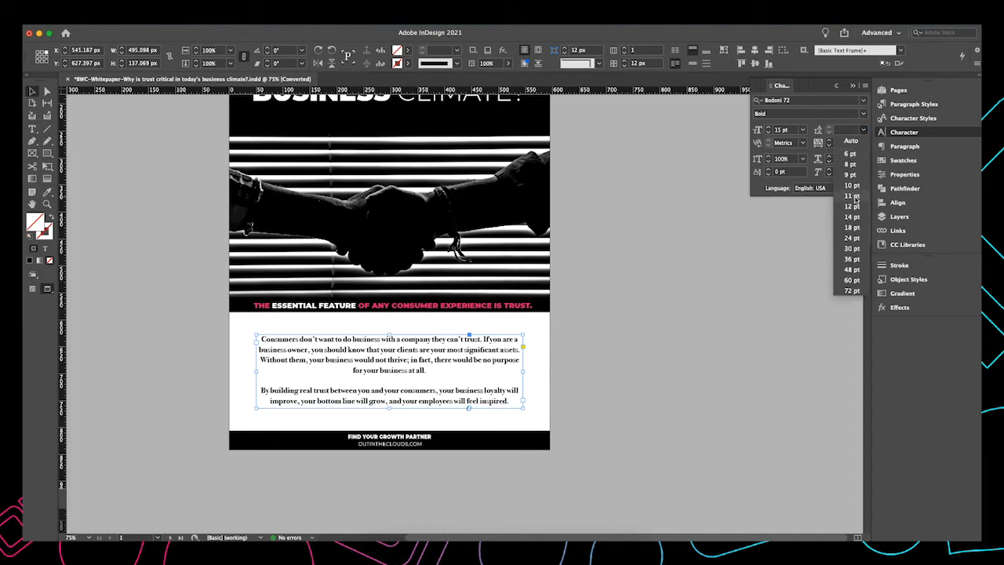
left_click(854, 249)
left_click_drag(389, 409, 389, 425)
left_click(636, 397)
Select the formatted body text and create a new paragraph style from it
scroll(403, 416, "up", 1)
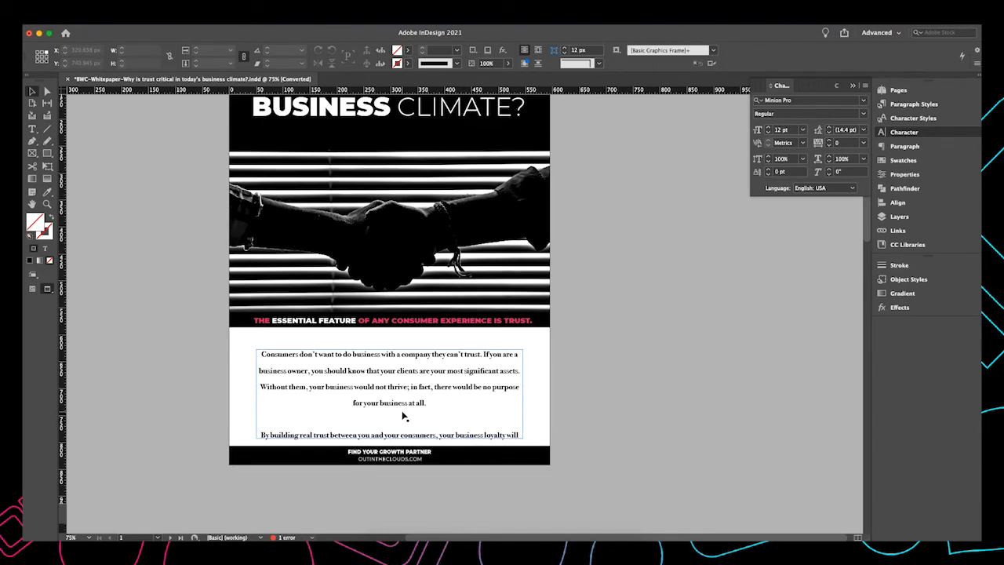
left_click(403, 414)
key("super+=")
key("super+=")
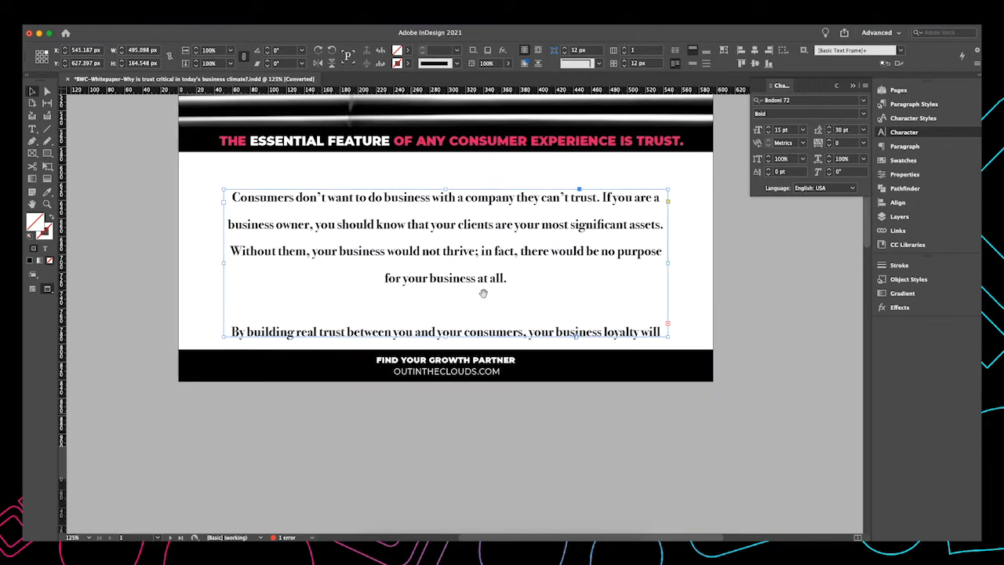
left_click_drag(503, 225, 453, 283)
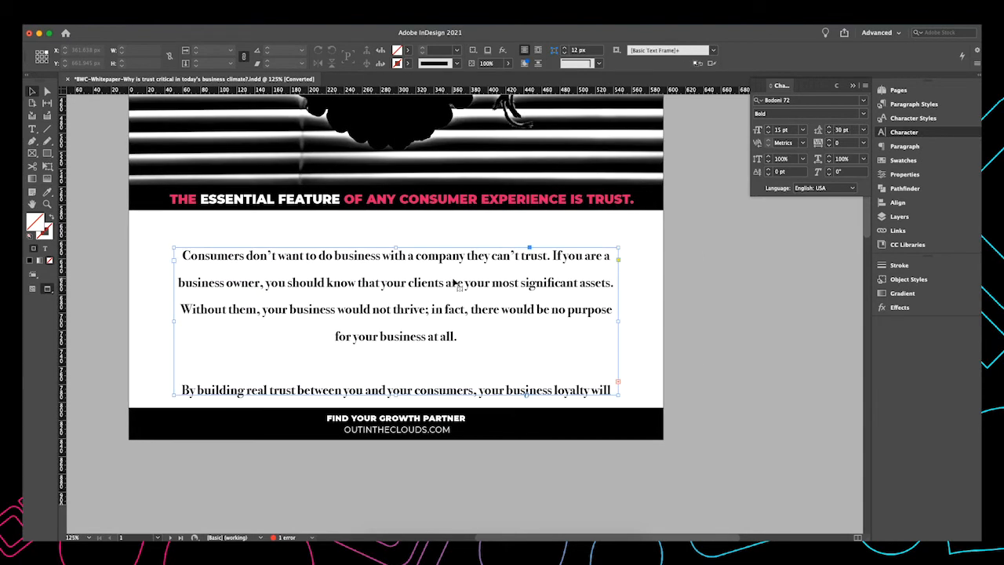
scroll(430, 286, "down", 1)
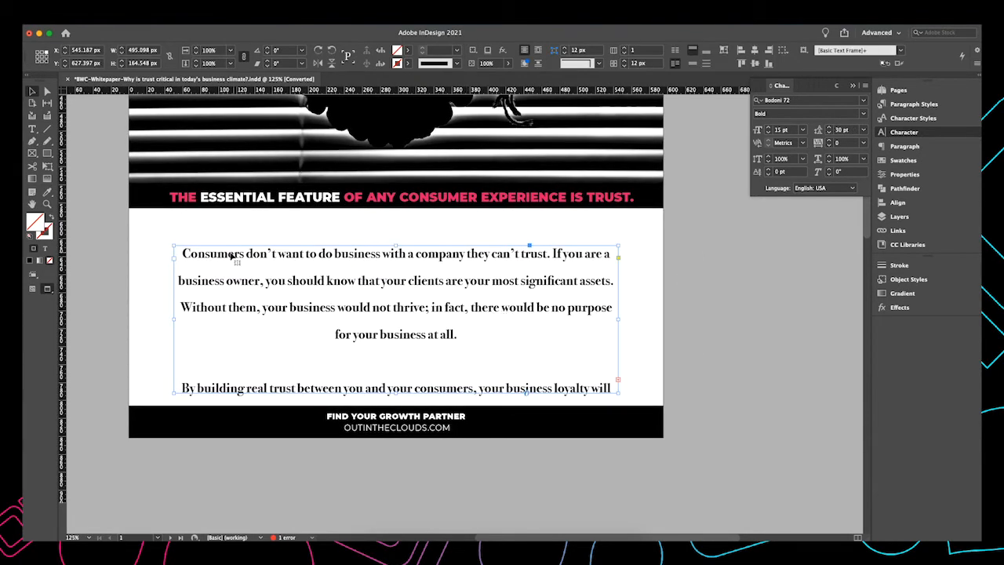
double_click(414, 300)
left_click_drag(457, 334, 182, 252)
key("Escape")
left_click(910, 105)
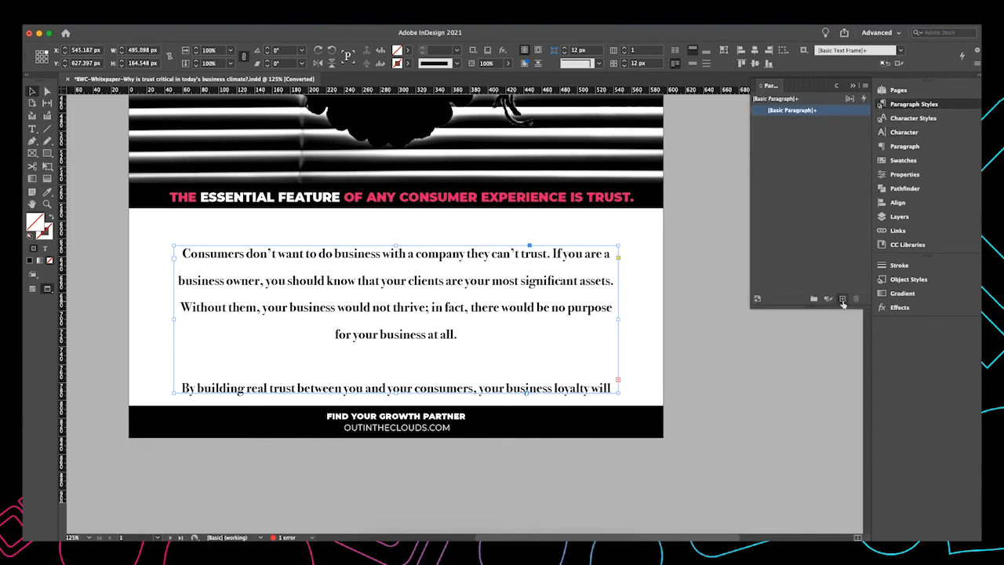
left_click(843, 299)
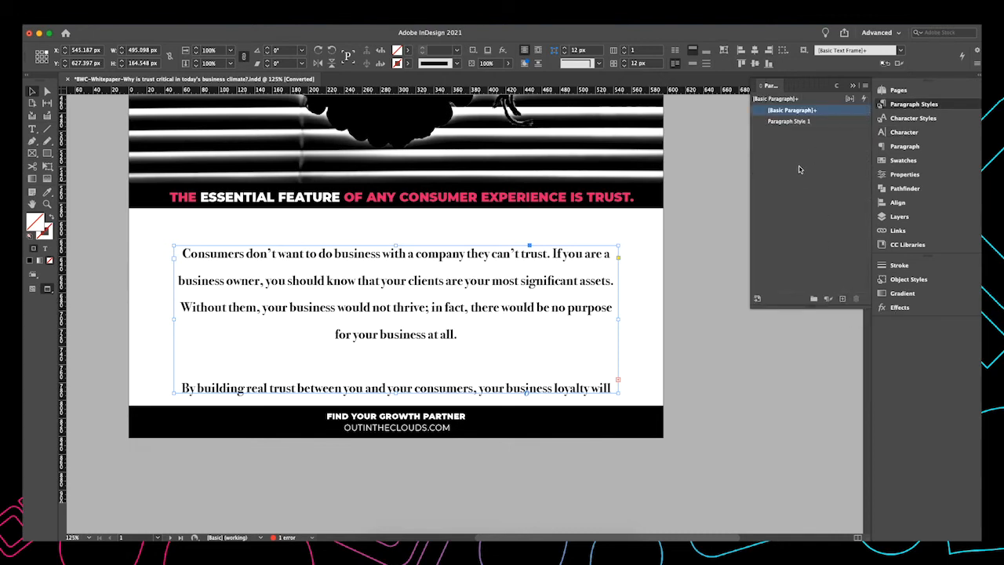
Open the new paragraph style's options, rename it Bodoni Body Text, and turn on preview
left_click(791, 122)
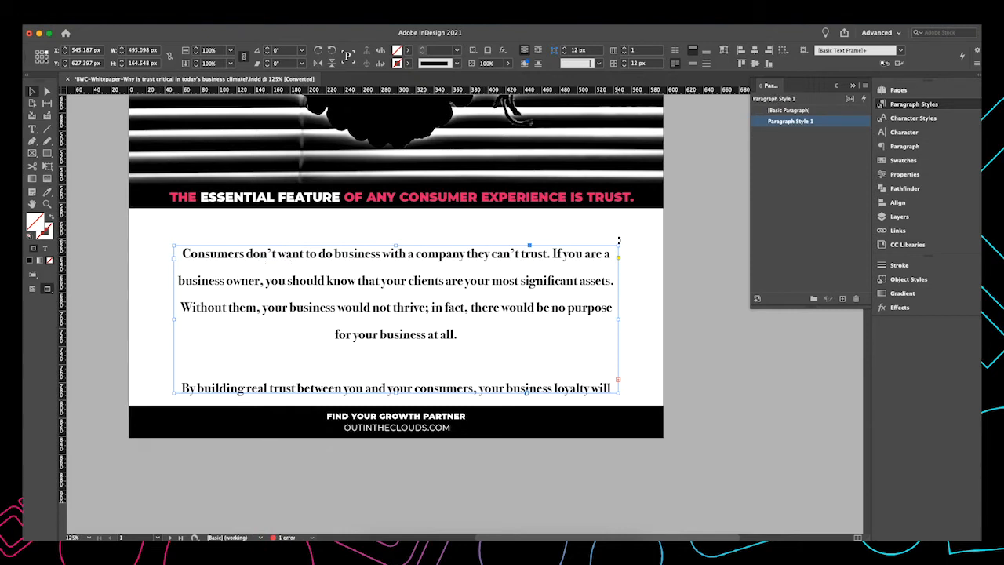
left_click(721, 173)
left_click(796, 123)
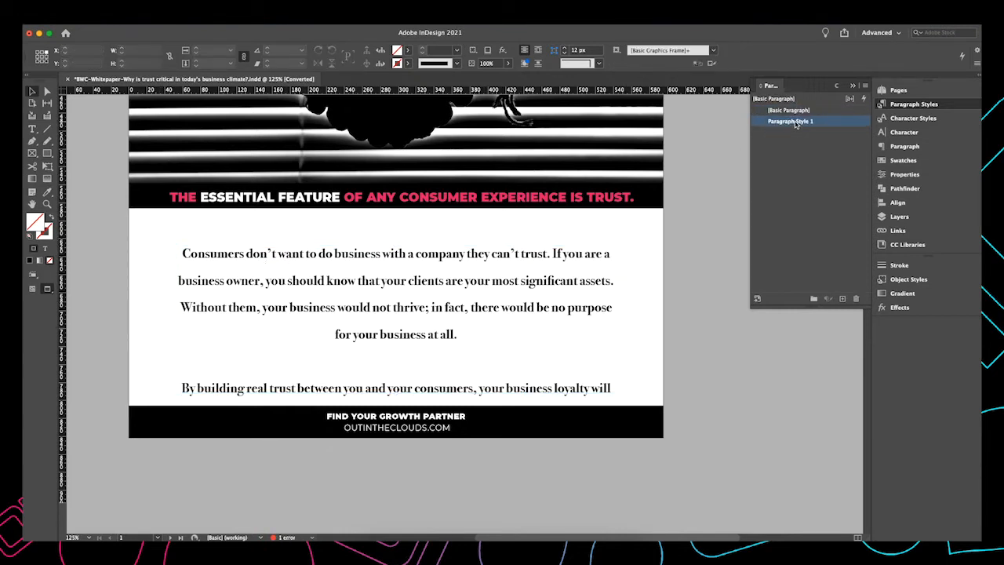
double_click(796, 122)
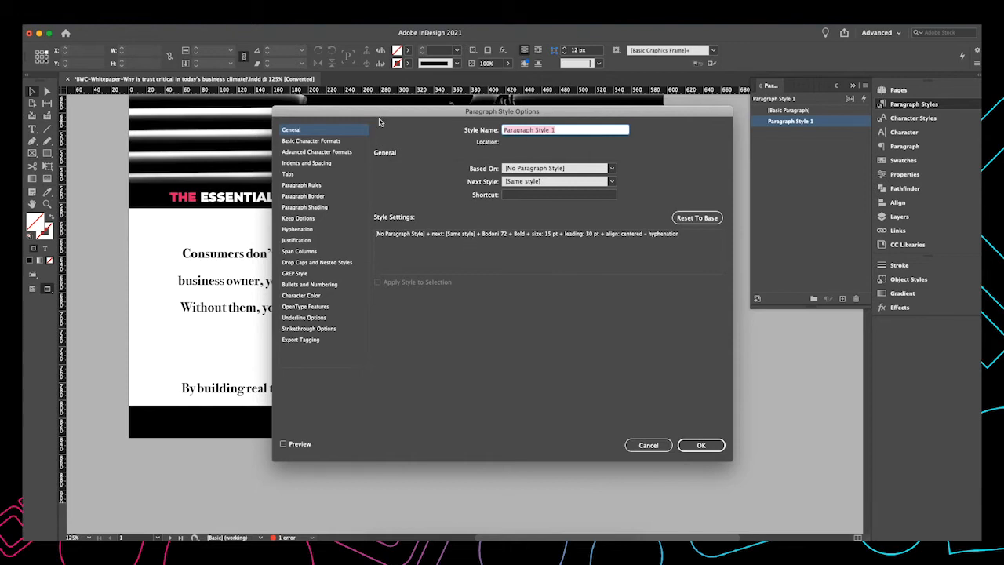
key("BackSpace")
left_click_drag(333, 113, 565, 131)
left_click(516, 463)
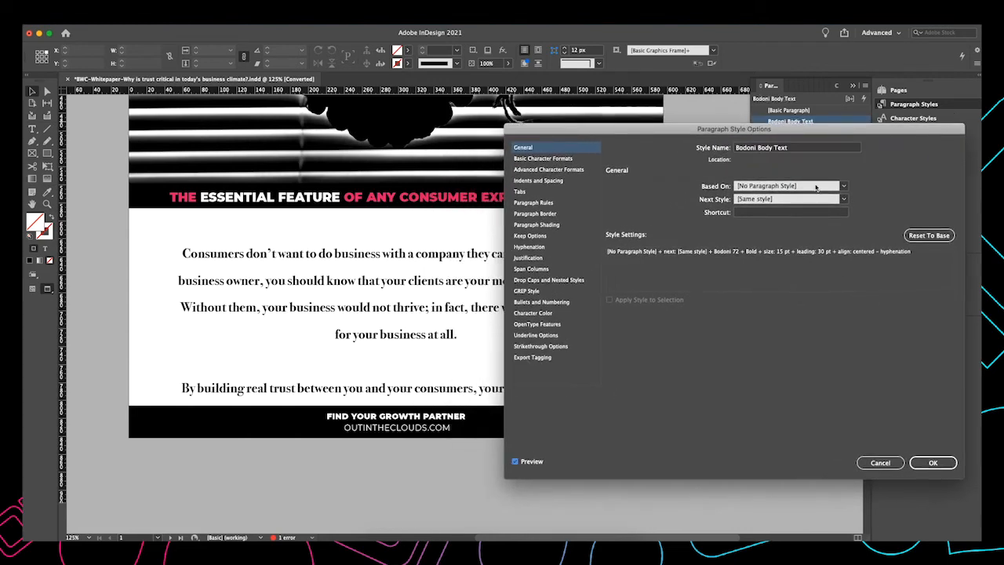
left_click(542, 160)
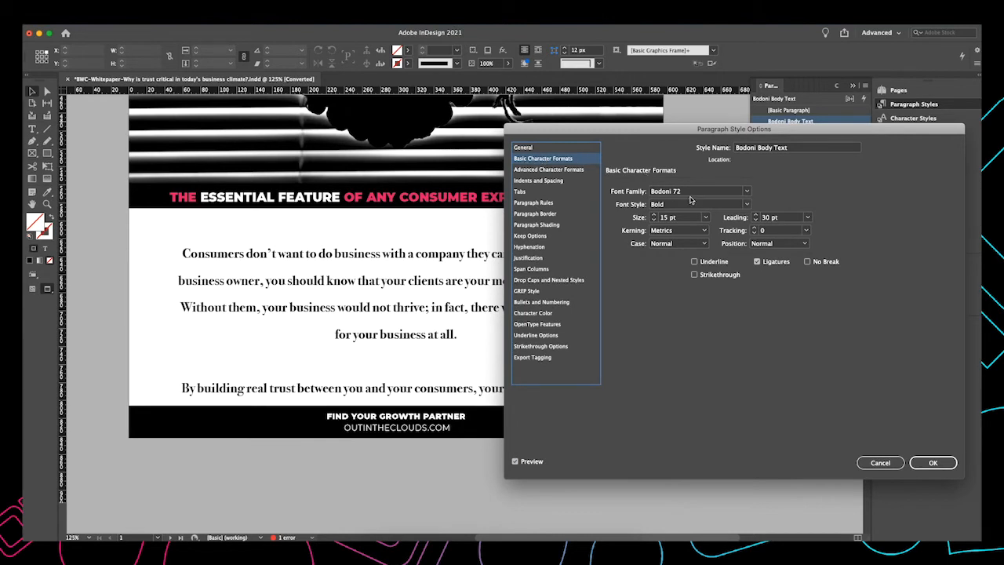
left_click(750, 191)
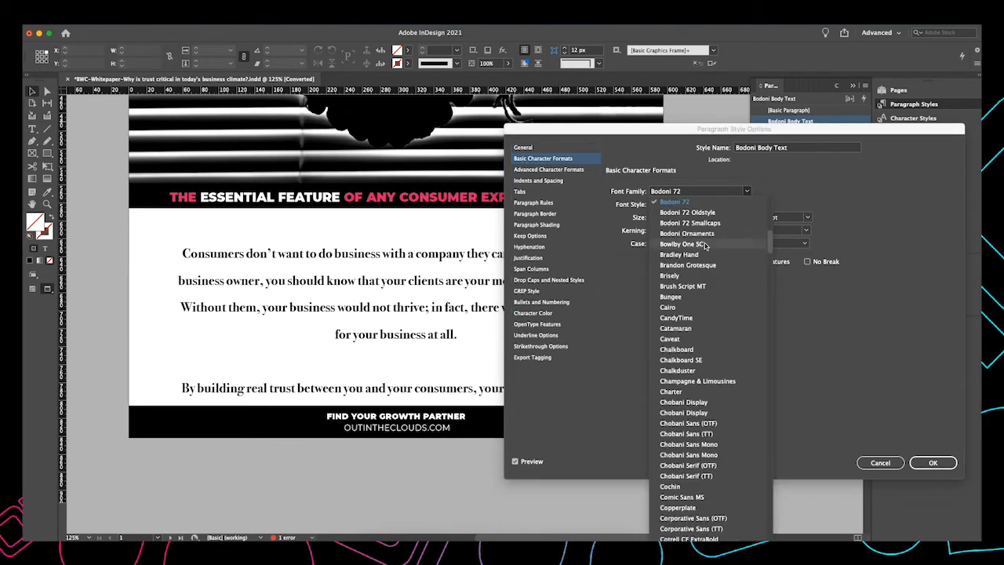
left_click(671, 276)
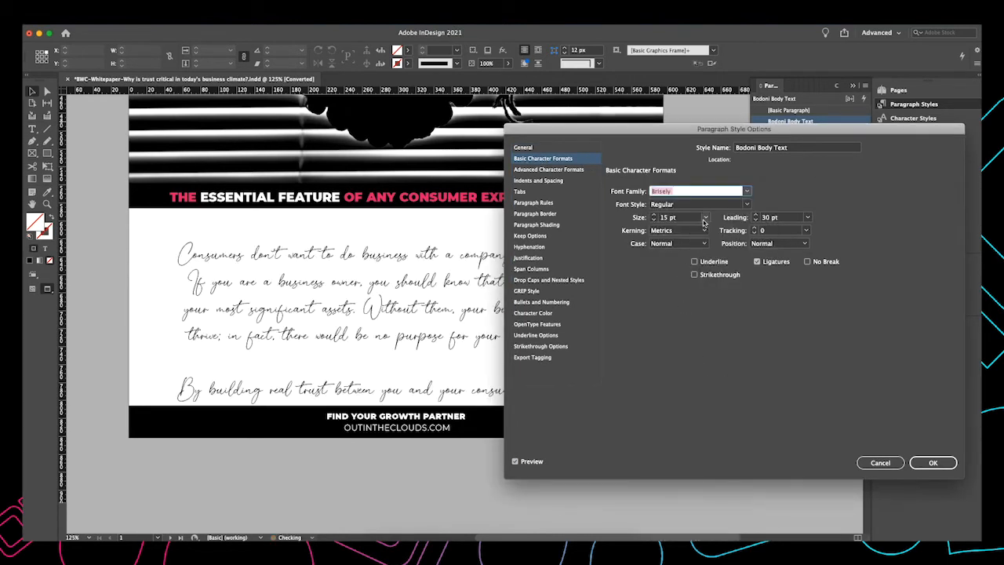
left_click(748, 191)
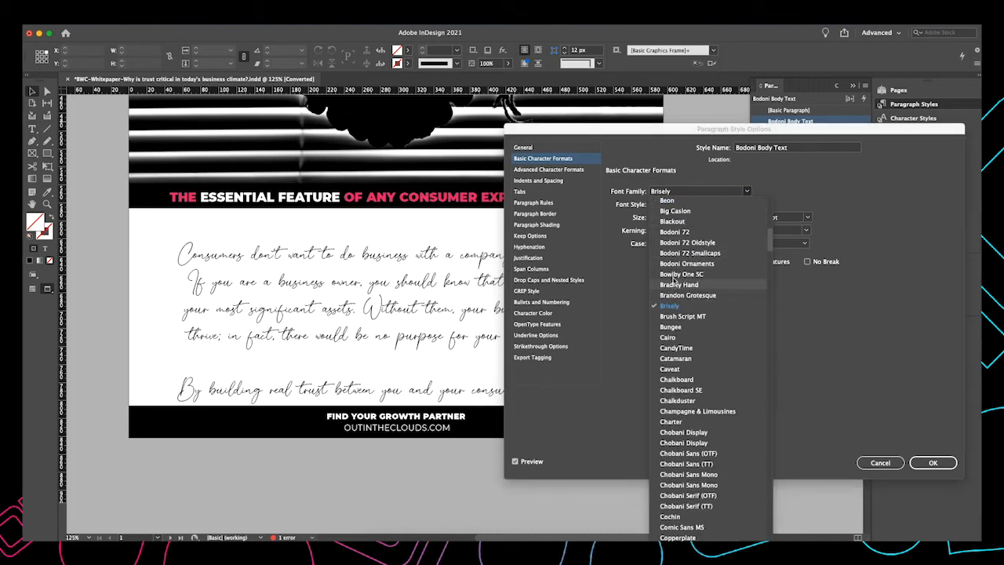
left_click(675, 233)
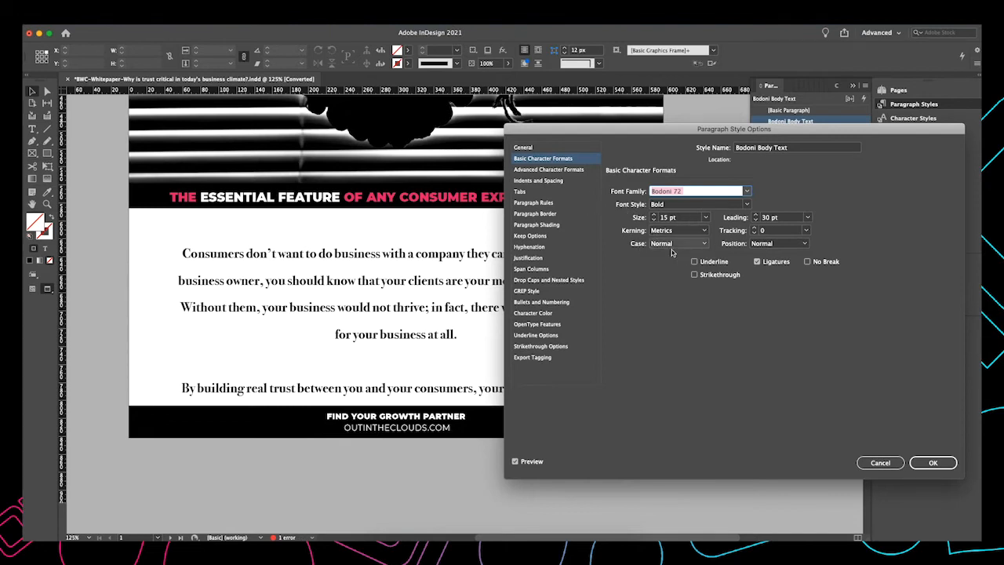
Review the style's advanced character, indents, hyphenation and character colour settings, keeping Black, and confirm the style options
left_click(548, 171)
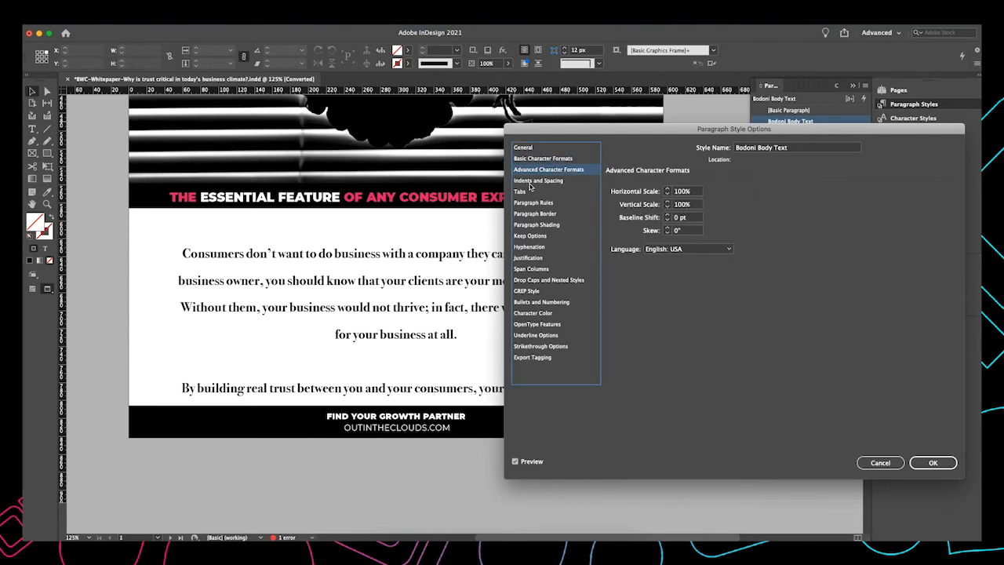
left_click(533, 181)
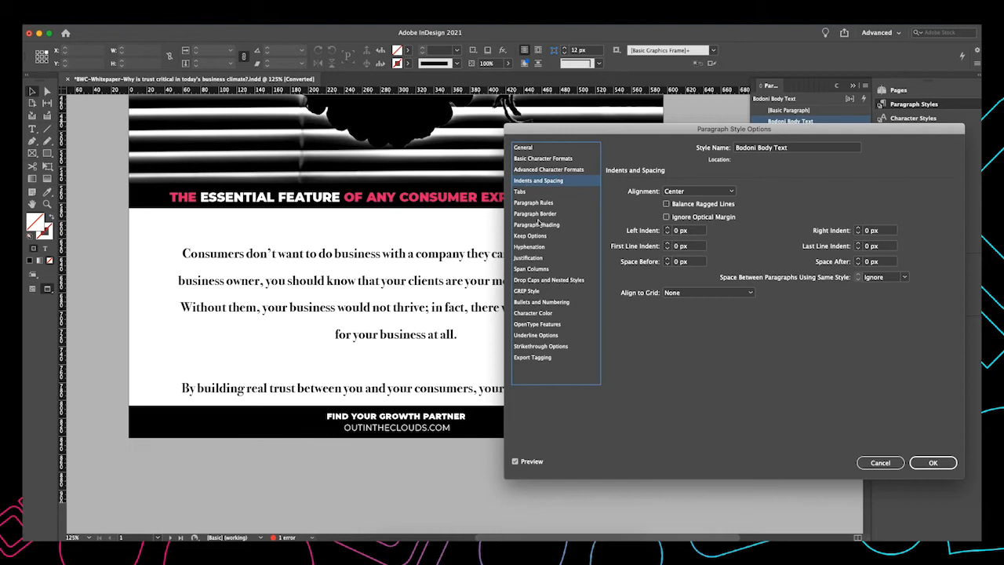
left_click(530, 247)
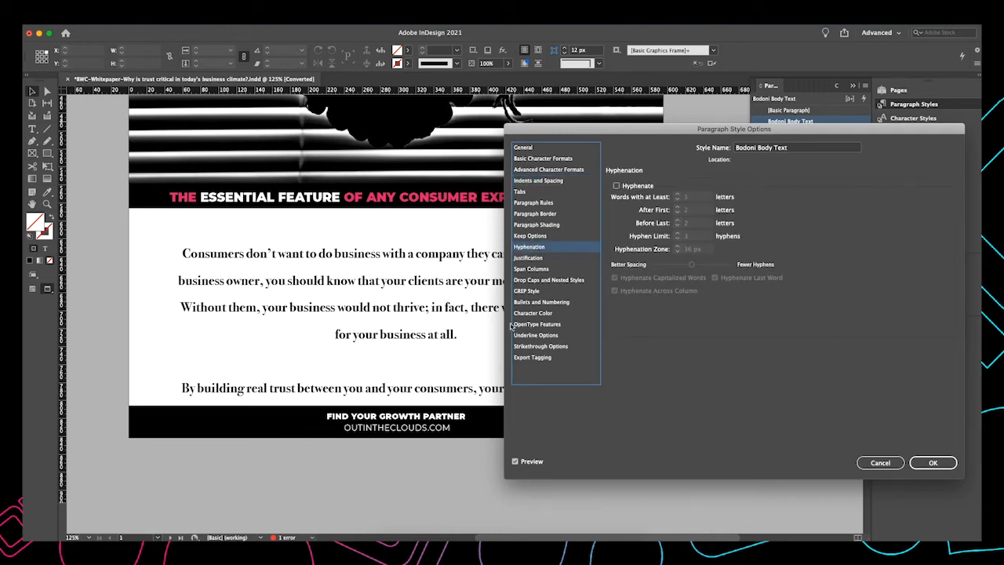
left_click(533, 313)
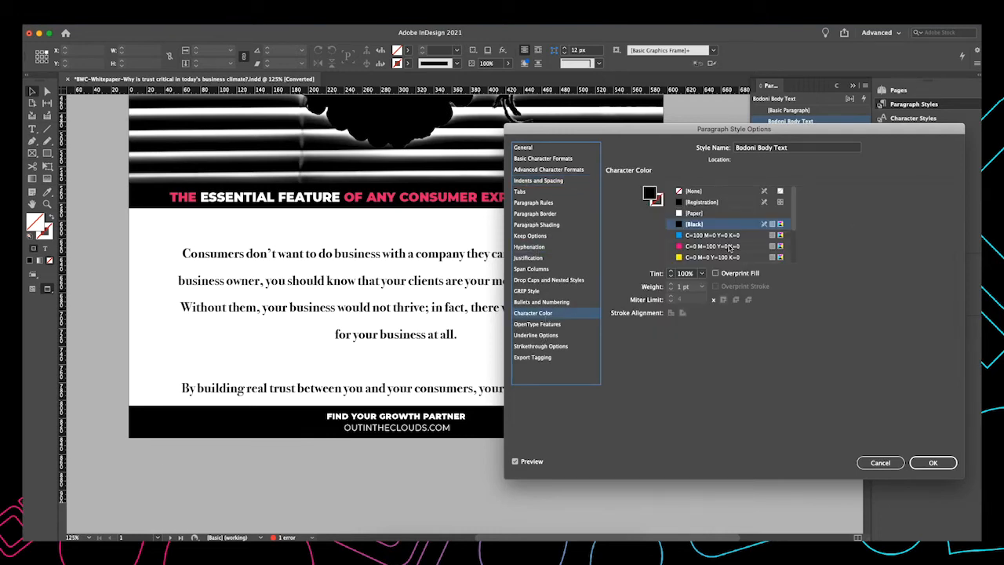
left_click(695, 237)
left_click(695, 215)
scroll(695, 215, "down", 1)
left_click(695, 237)
left_click(694, 225)
scroll(694, 217, "up", 1)
left_click(694, 211)
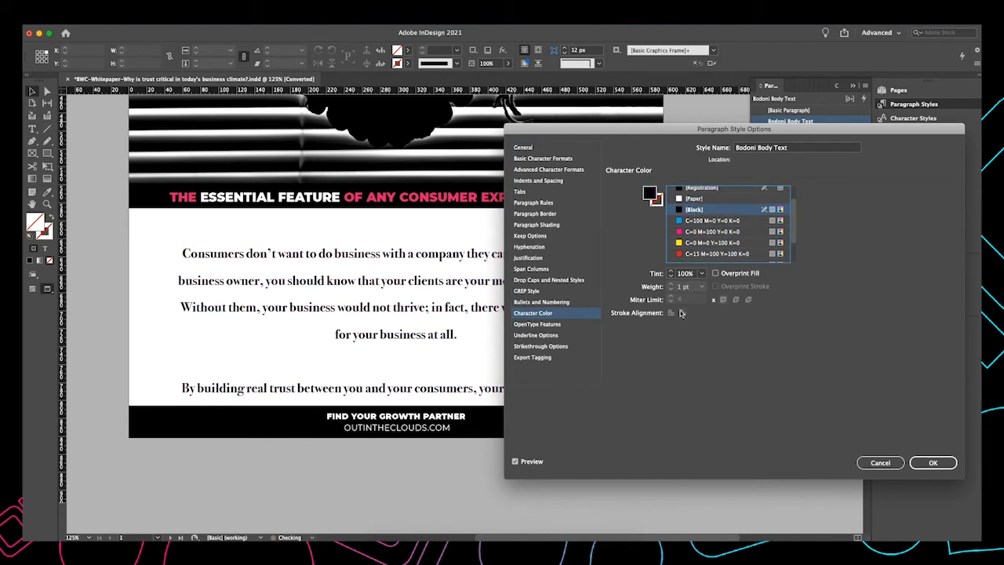
left_click(933, 463)
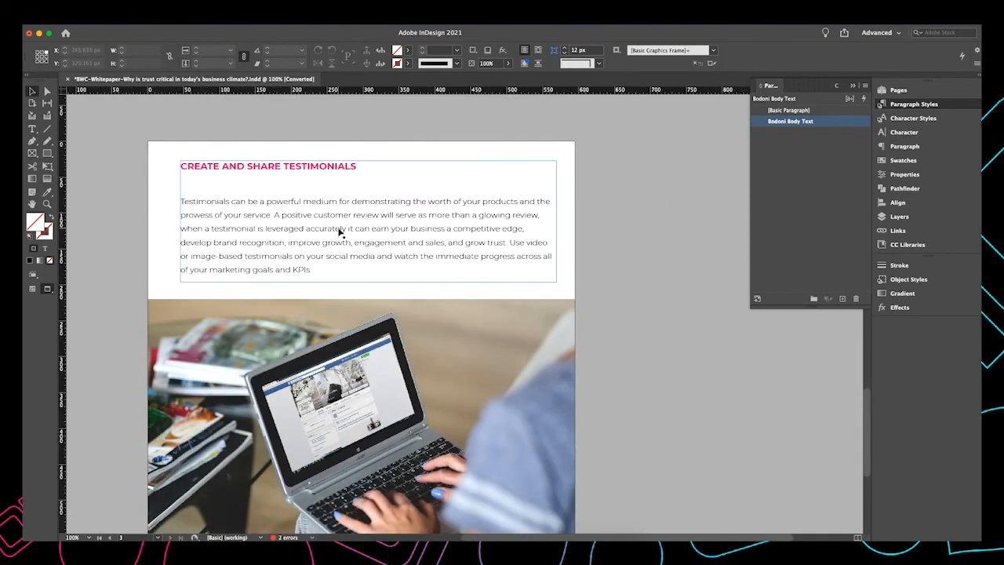
Apply the Bodoni Body Text style to the Create and Share Testimonials text frame
left_click(340, 231)
scroll(342, 236, "left", 2)
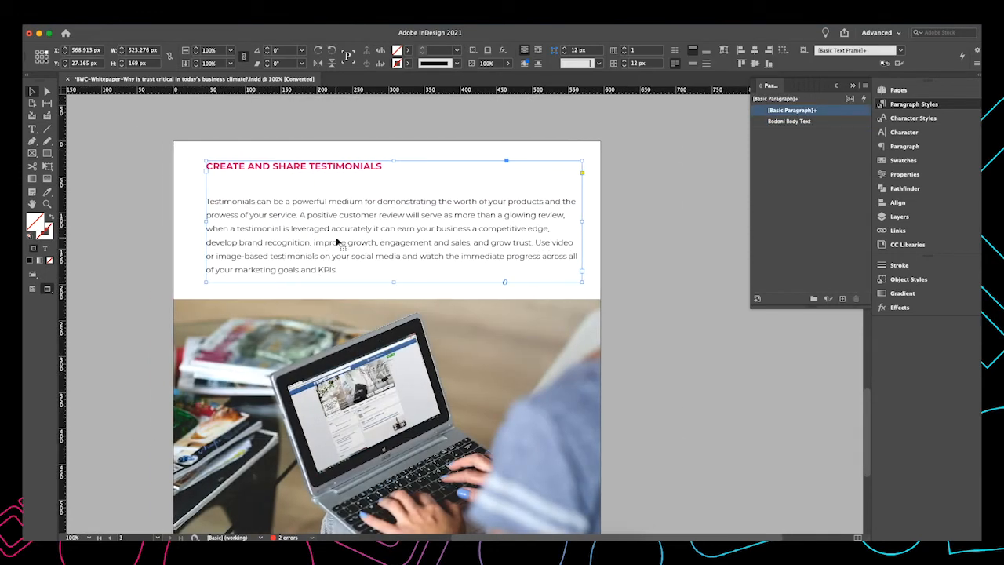
scroll(359, 243, "up", 3)
left_click(788, 121)
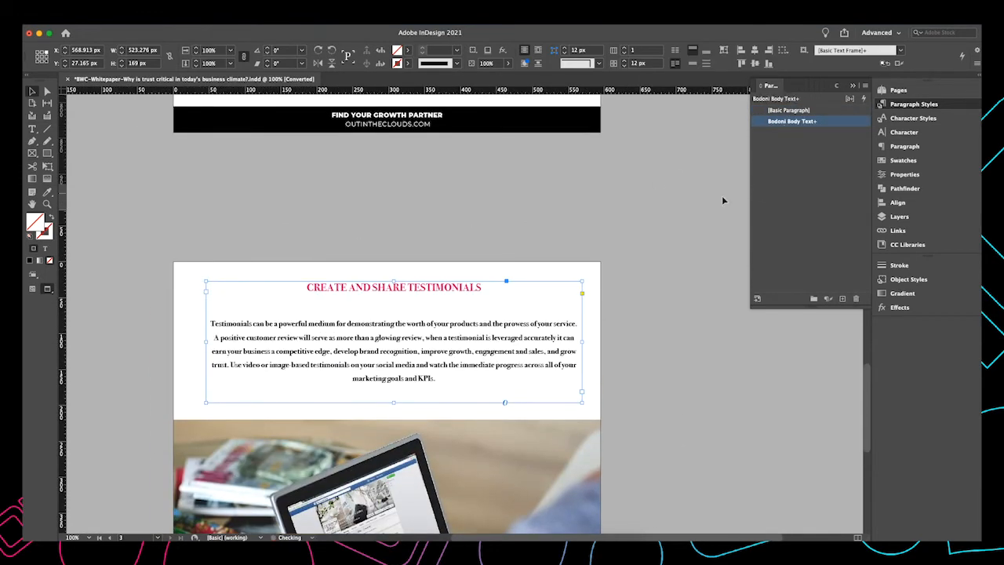
Apply the Bodoni Body Text style to the Leverage Your Social Media text frame
scroll(386, 305, "down", 10)
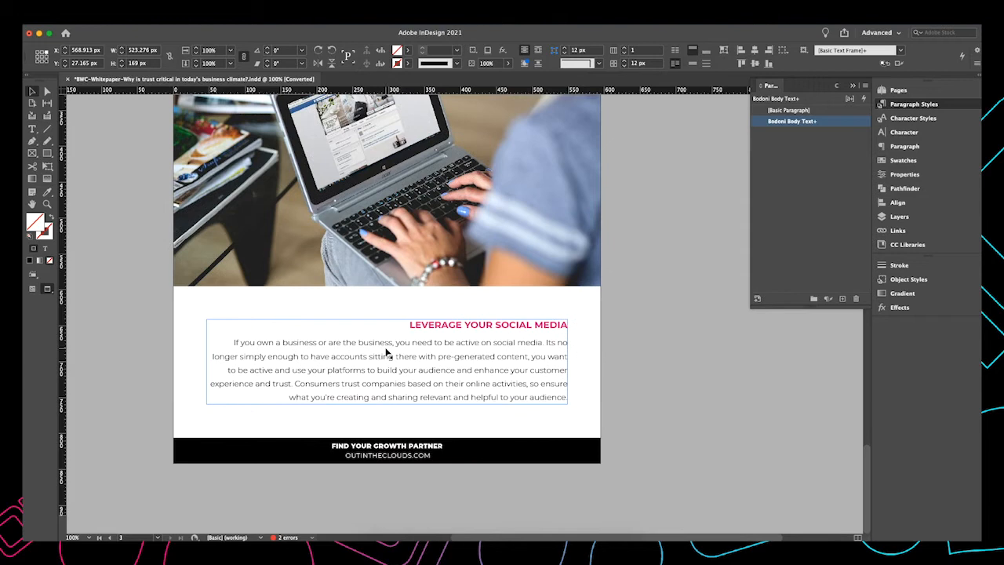
left_click(386, 353)
left_click(789, 121)
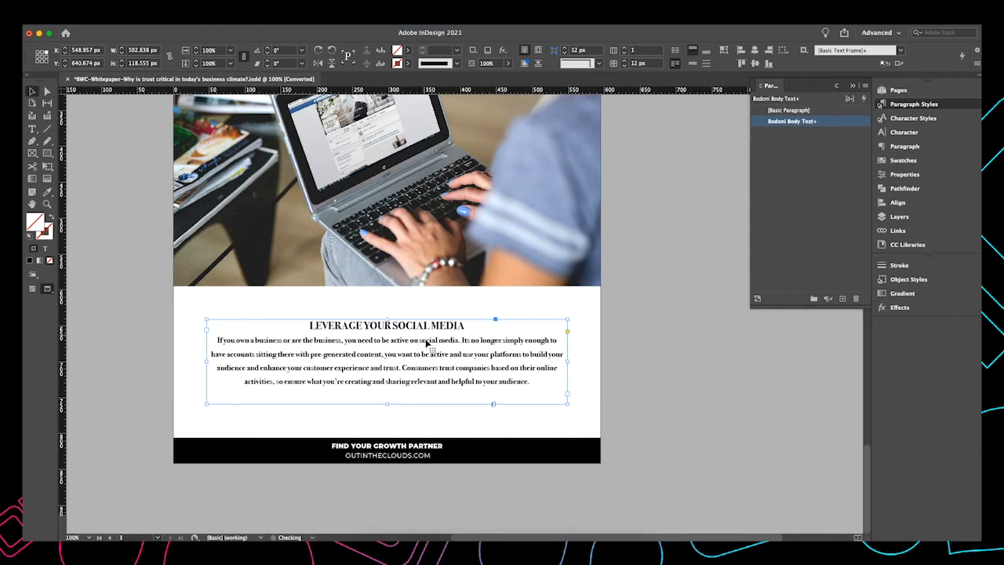
Select the Create and Share Testimonials heading and create a new paragraph style from it
scroll(429, 337, "up", 4)
scroll(430, 339, "up", 3)
left_click(426, 188)
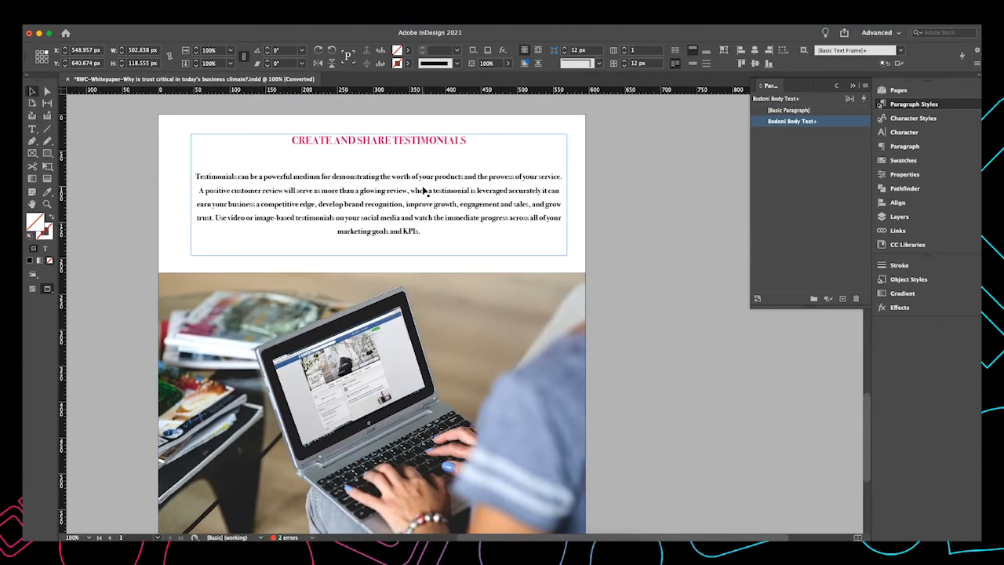
double_click(470, 150)
left_click_drag(469, 147, 271, 136)
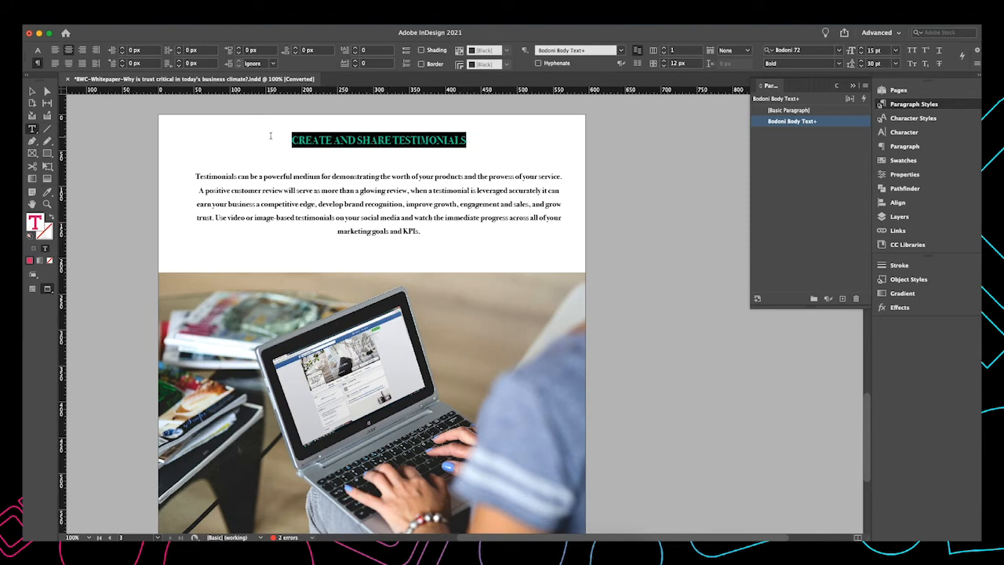
left_click(843, 299)
Rename the new paragraph style Headings and base it on No Paragraph Style
double_click(786, 133)
key("BackSpace")
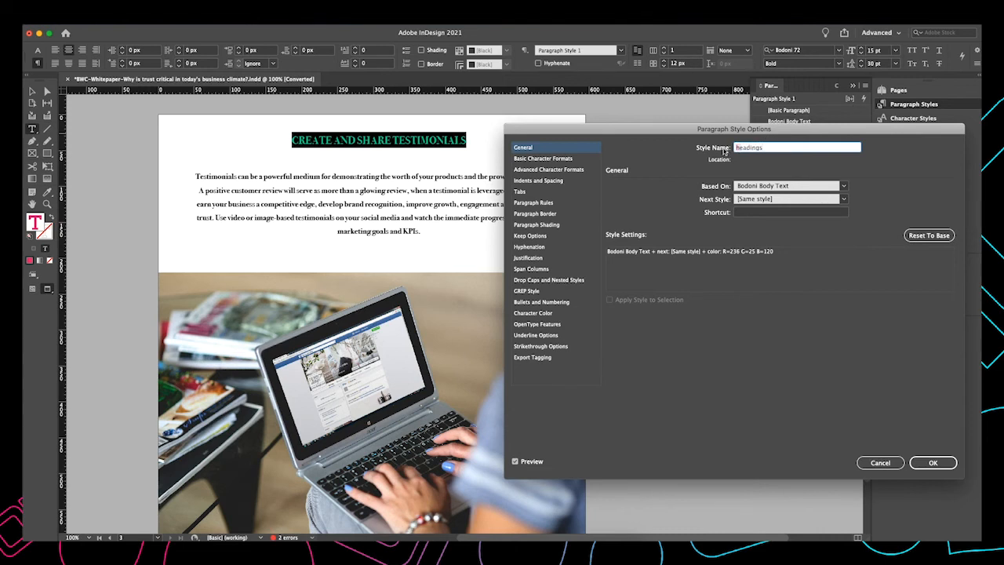
type("H")
left_click(570, 169)
left_click(567, 150)
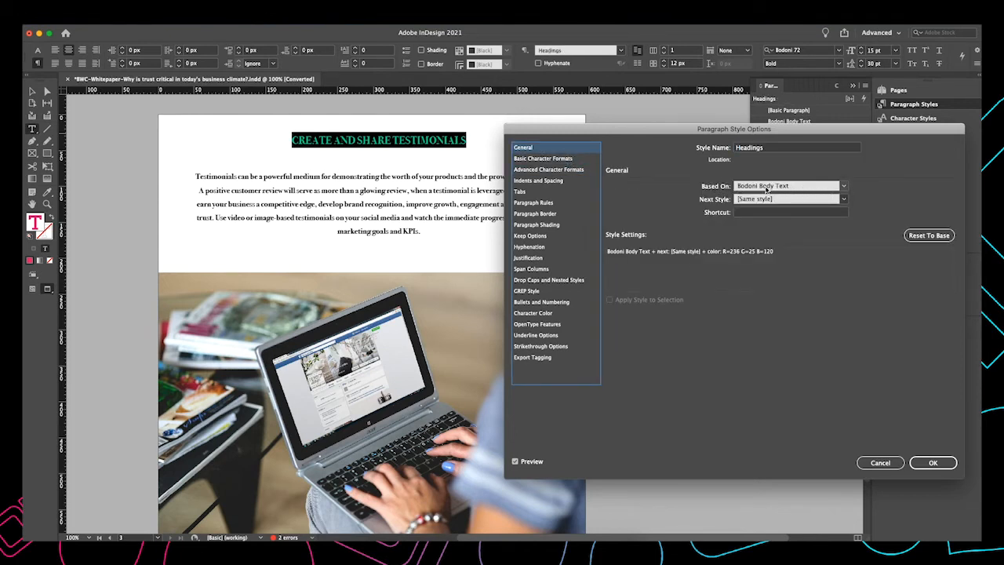
left_click(807, 186)
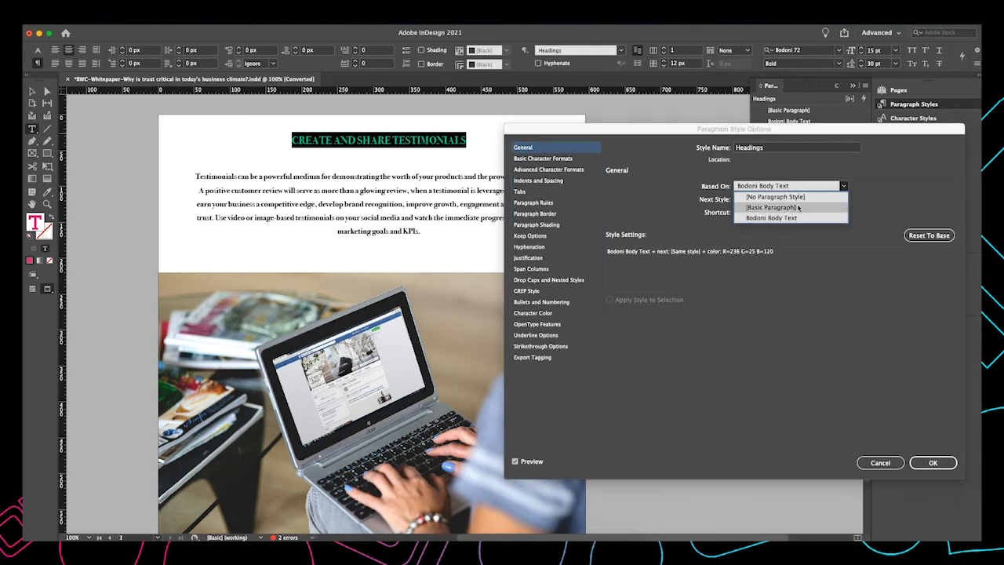
left_click(777, 185)
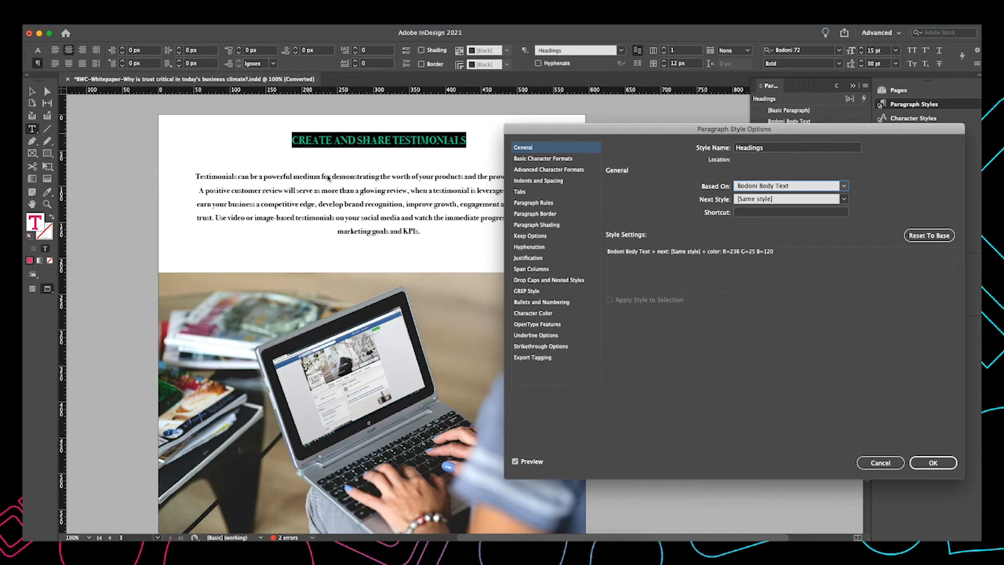
left_click(829, 188)
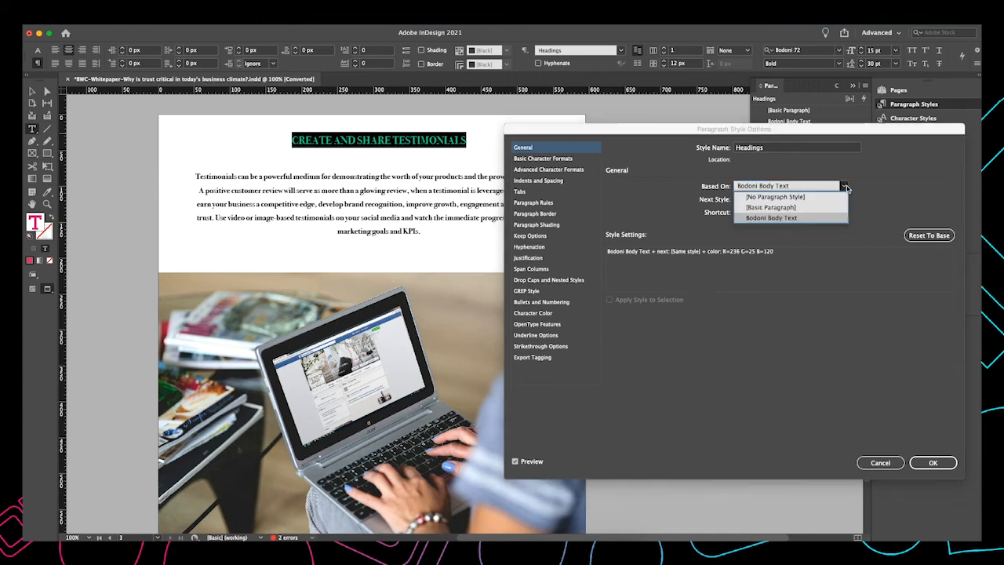
left_click(781, 198)
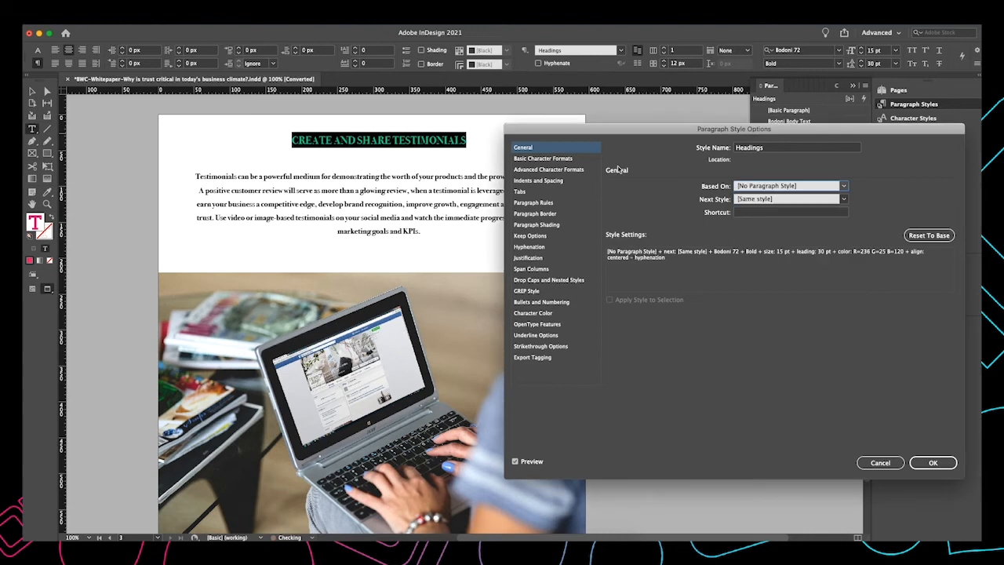
Set the Headings style's font family to Klavika and its size to 24 pt
left_click(765, 151)
left_click(543, 158)
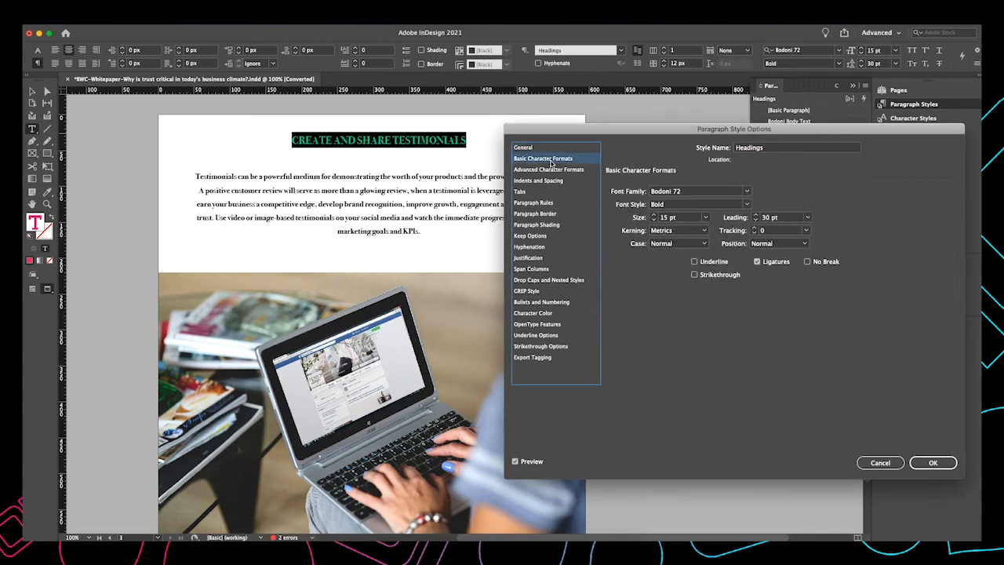
left_click(747, 192)
scroll(695, 294, "down", 10)
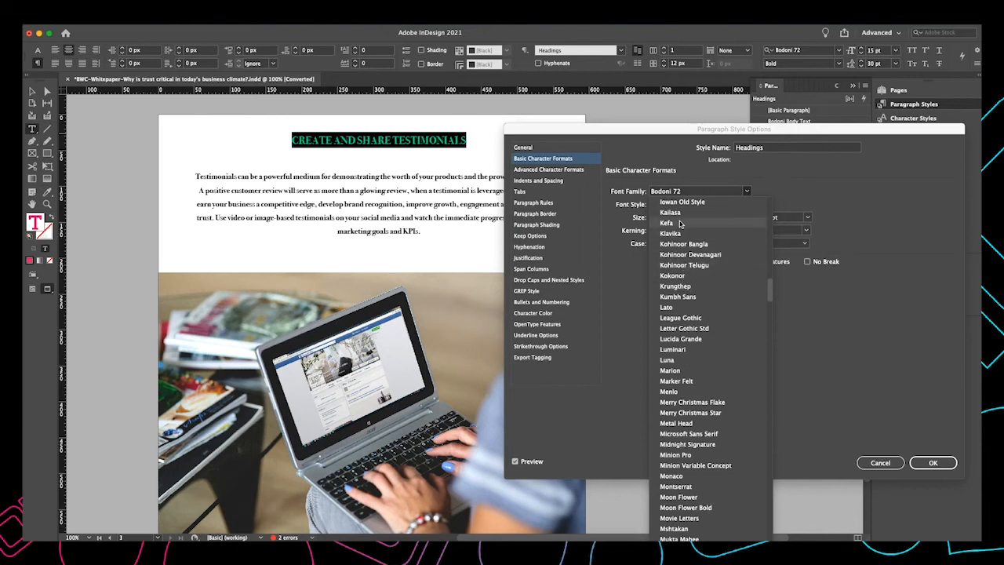
left_click(671, 233)
left_click(655, 215)
left_click(655, 215)
left_click(655, 215)
left_click(655, 215)
left_click(655, 215)
left_click(656, 215)
left_click(655, 215)
left_click(652, 214)
left_click(653, 214)
Keep the case Normal, set the Headings character colour to C=100 M=90 Y=10 K=0, and confirm the style options
left_click(679, 243)
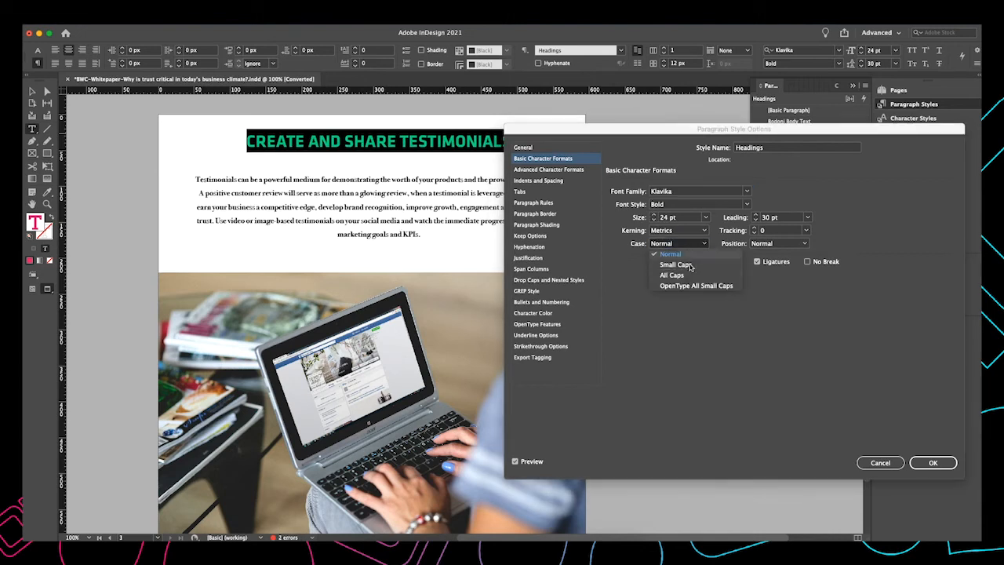
left_click(682, 255)
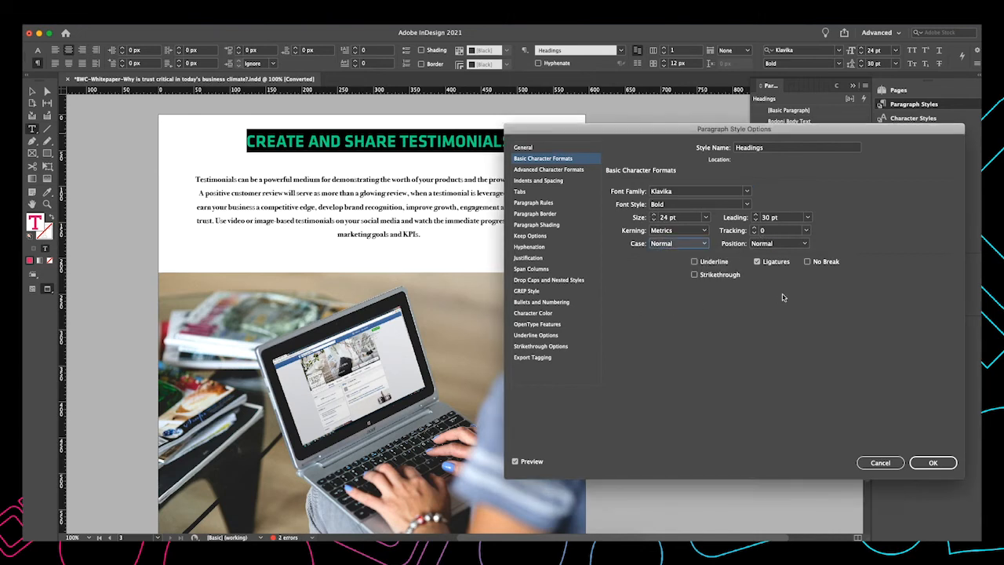
left_click(549, 314)
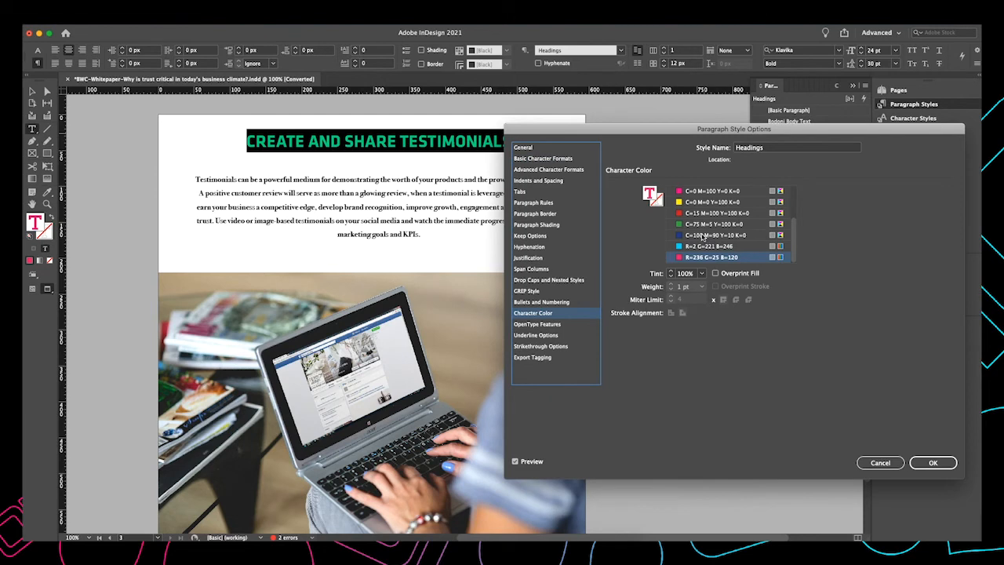
left_click(703, 235)
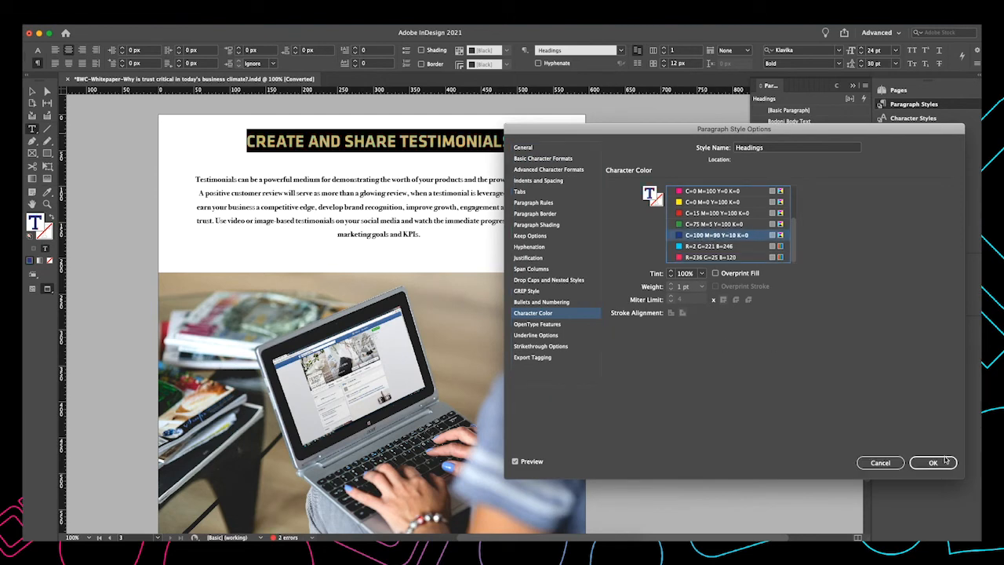
left_click(933, 462)
Apply the Headings style to the Leverage Your Social Media heading
left_click(535, 243)
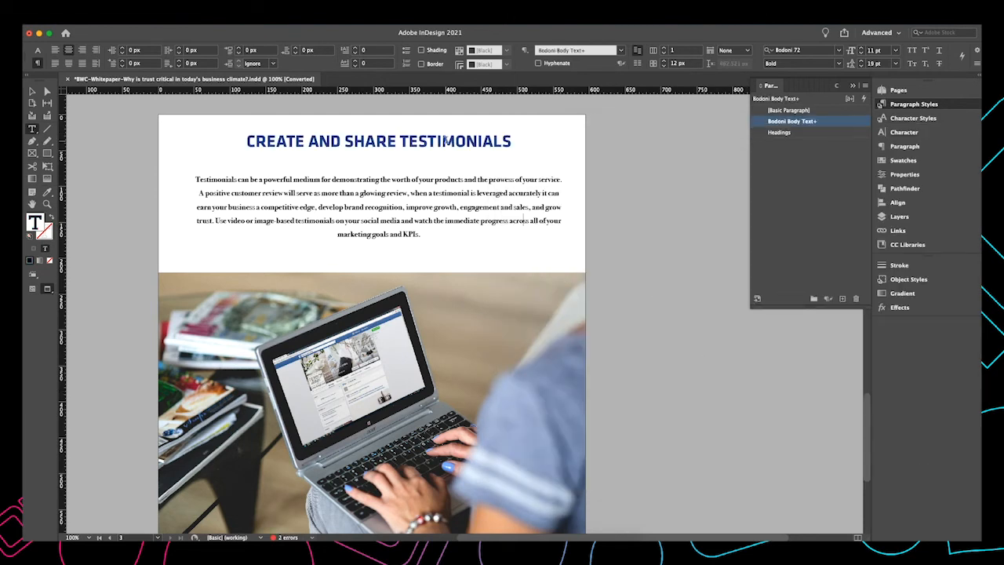
scroll(448, 140, "down", 1)
scroll(440, 259, "down", 10)
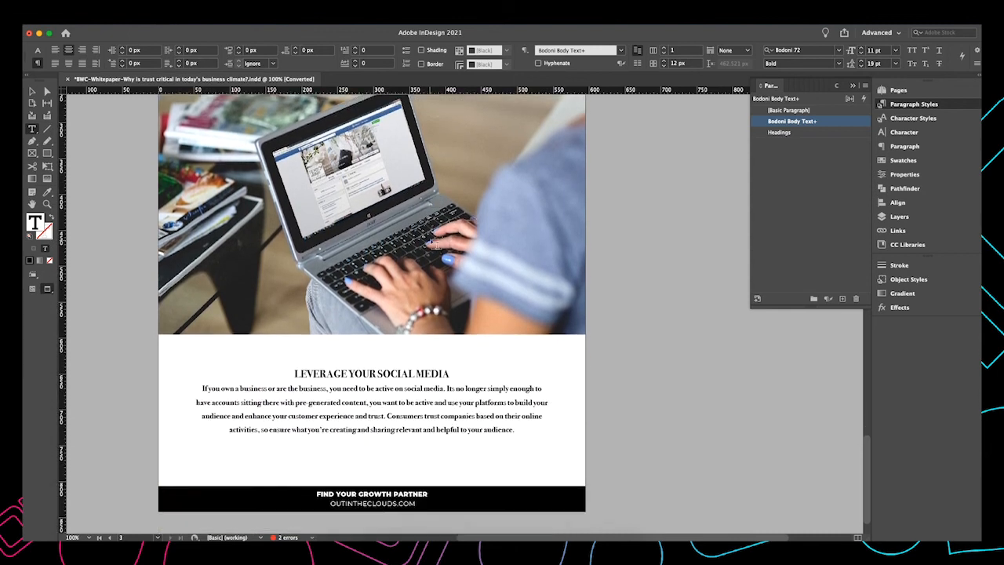
left_click(449, 325)
left_click_drag(449, 324, 294, 326)
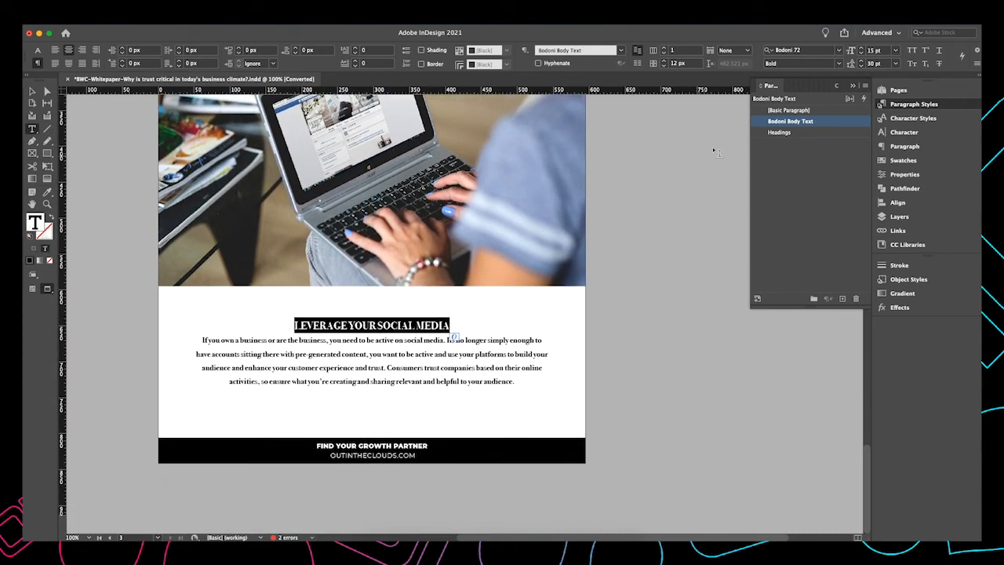
left_click(808, 133)
left_click(499, 389)
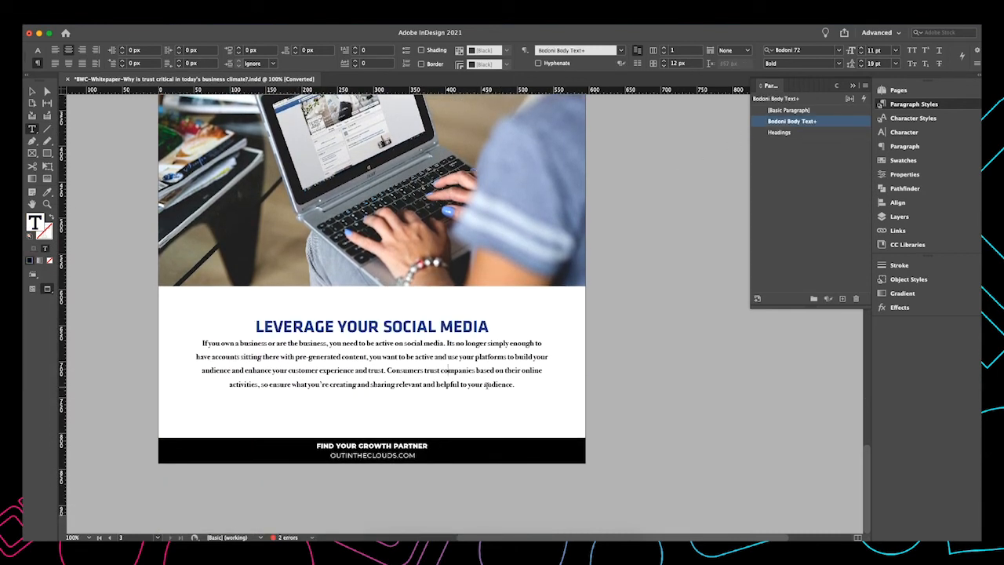
Move to the Be Authentic page and select its body text frame
scroll(442, 346, "up", 2)
scroll(403, 328, "down", 6)
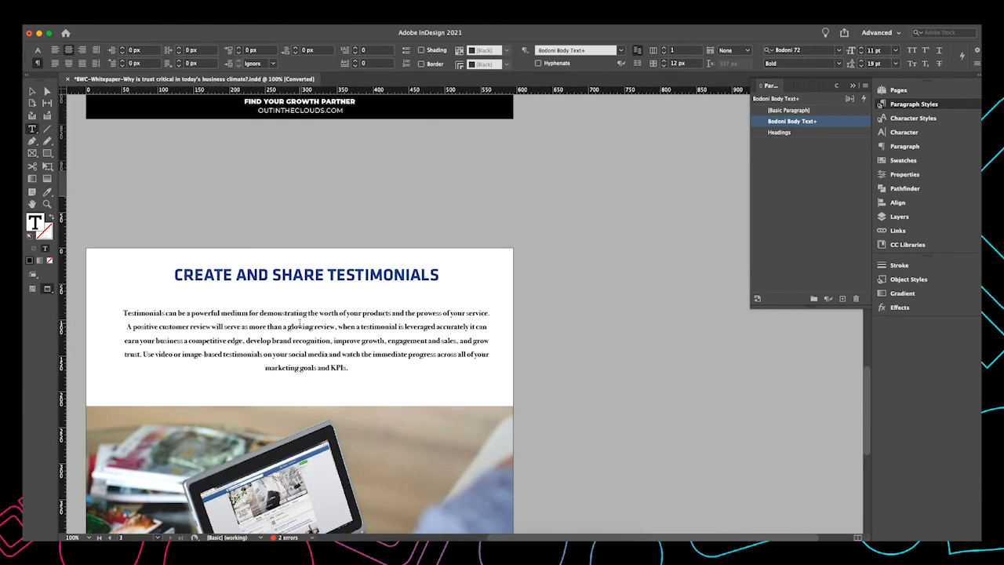
scroll(300, 323, "up", 5)
left_click(32, 92)
left_click(362, 237)
left_click(803, 135)
left_click(301, 274)
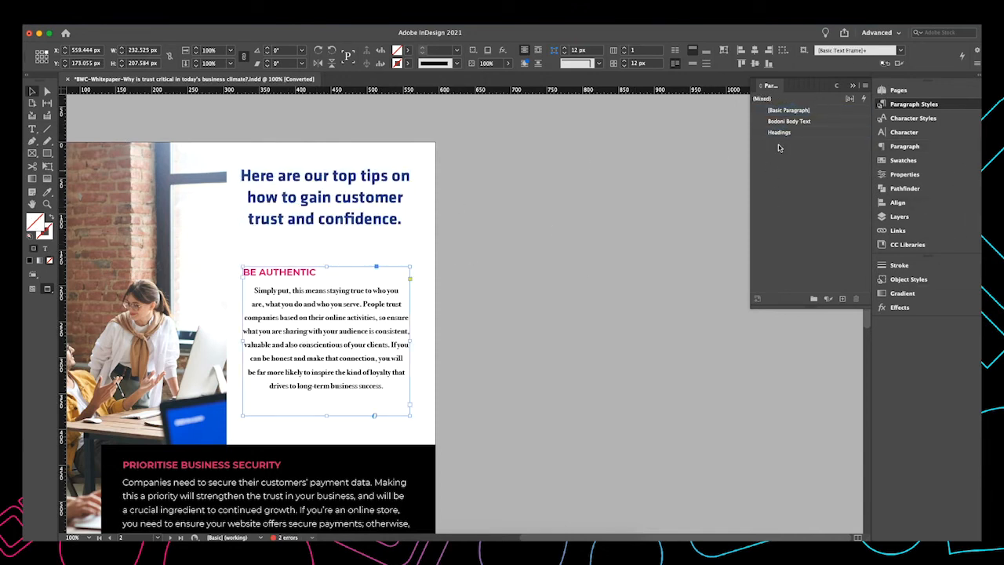
scroll(291, 345, "down", 2)
scroll(290, 346, "left", 2)
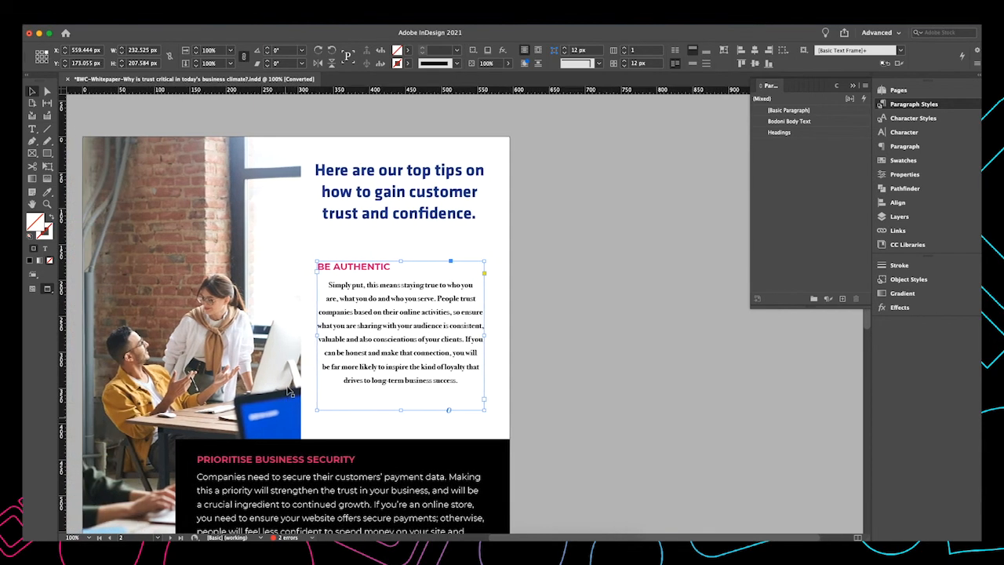
scroll(287, 414, "down", 4)
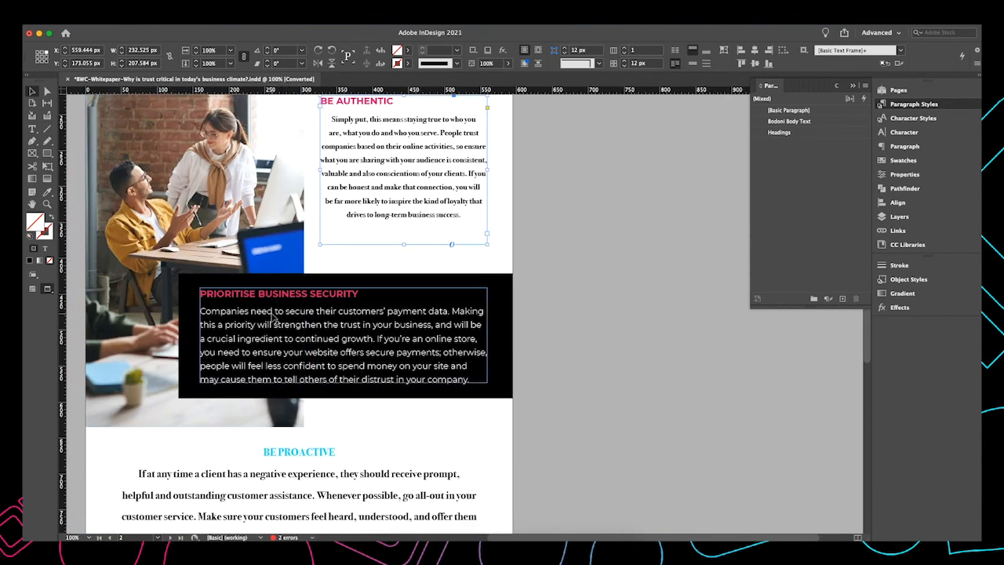
Bullet the Prioritise Business Security heading and duplicate it into three heading lines
double_click(320, 295)
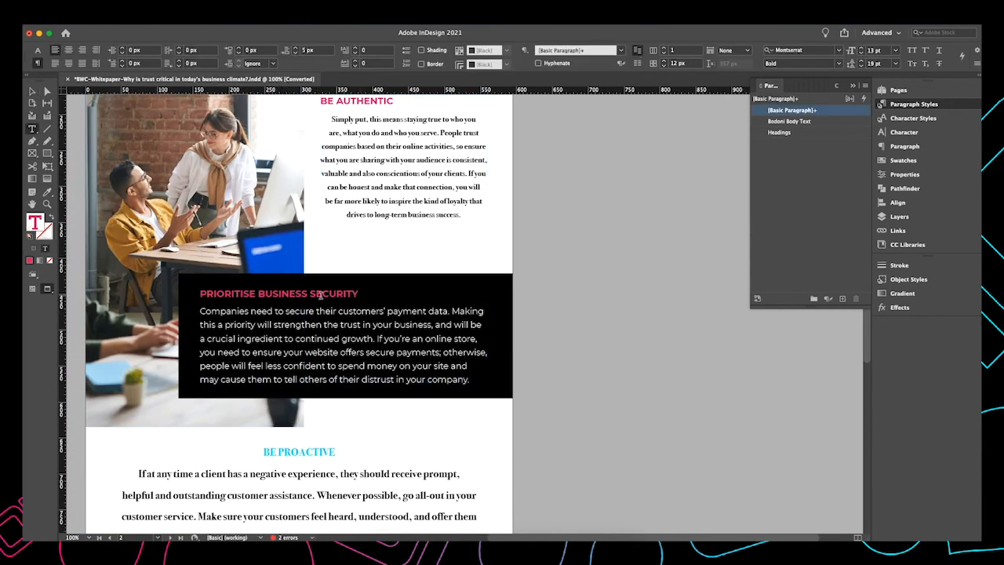
left_click(406, 49)
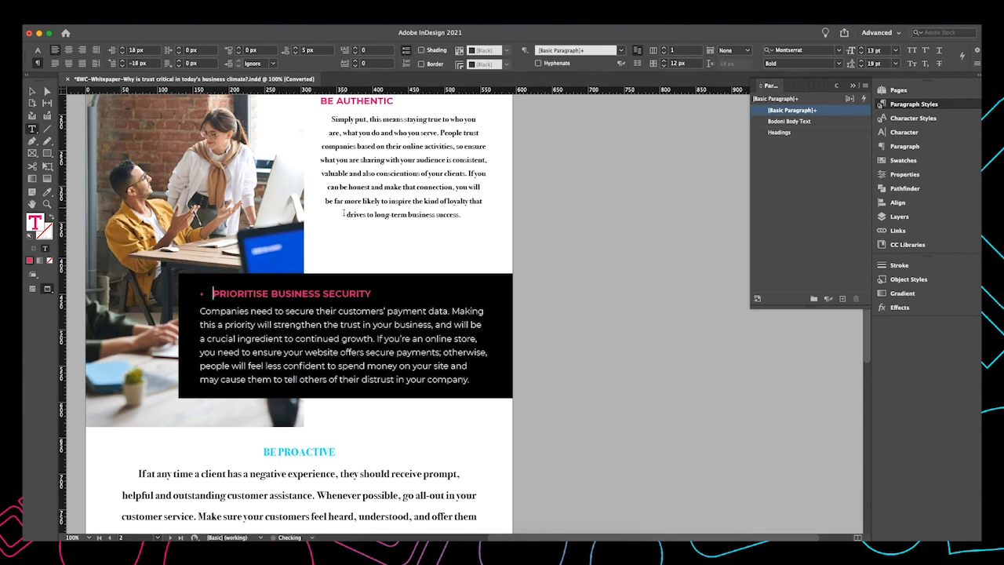
left_click_drag(374, 293, 182, 297)
key("super+c")
left_click(392, 292)
key("Delete")
key("shift+Return")
key("super+v")
key("shift+Return")
key("super+v")
key("Return")
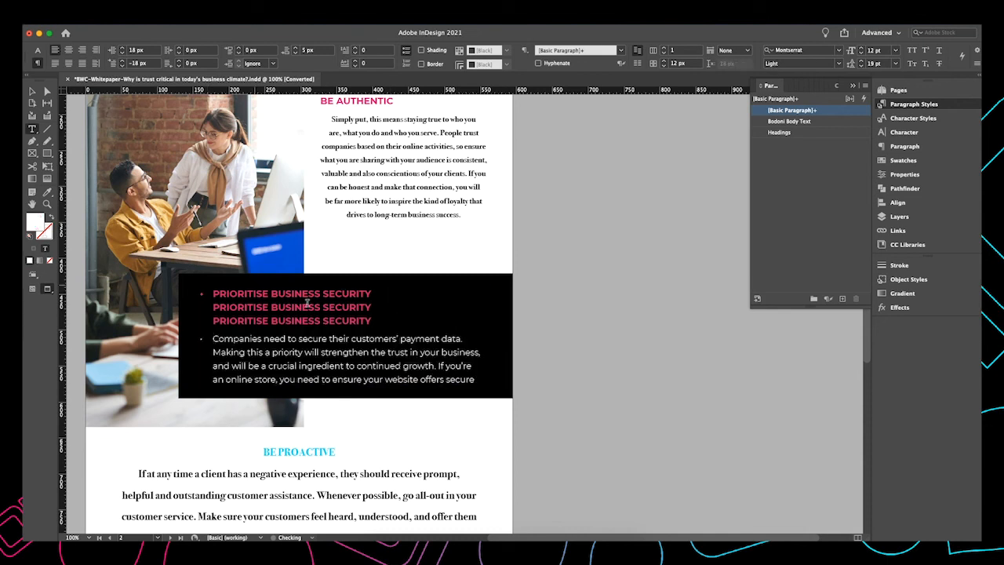
Split the duplicated heading lines into separate bulleted paragraphs
left_click_drag(373, 322, 213, 292)
left_click(408, 54)
left_click(408, 55)
left_click(220, 307)
key("Return")
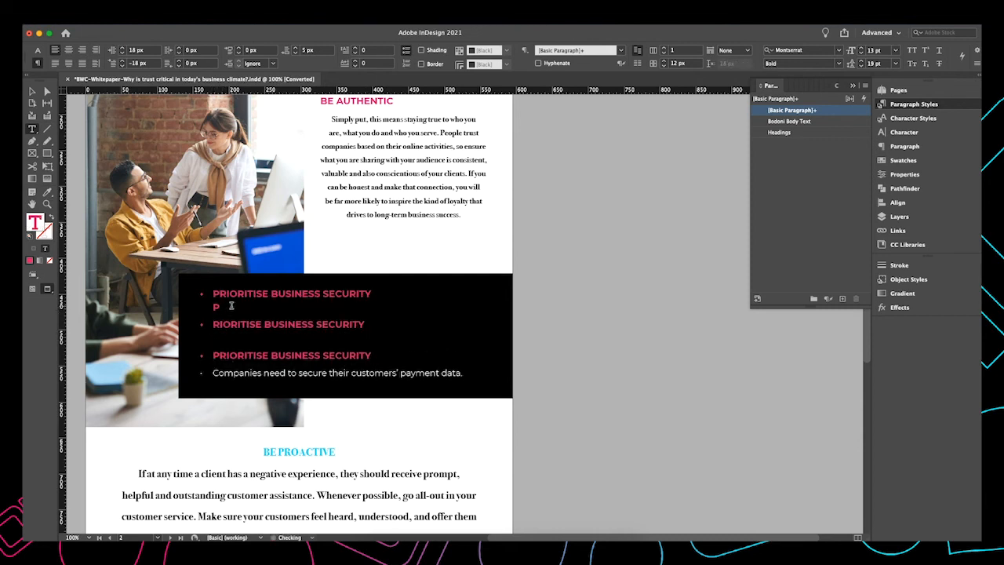
key("BackSpace")
Create a new paragraph style from the bulleted heading lines and name it Dot point
left_click_drag(373, 357, 145, 276)
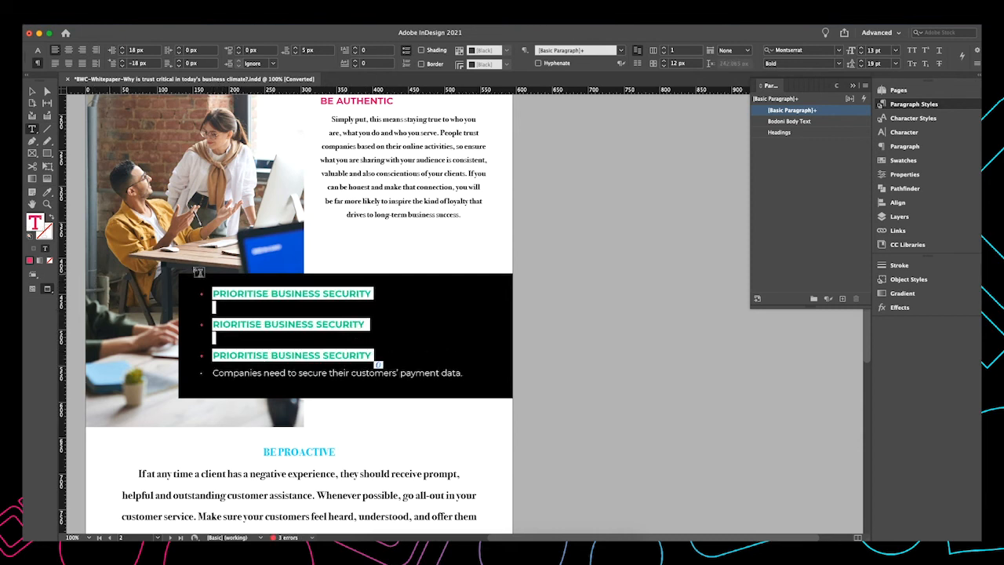
left_click(843, 299)
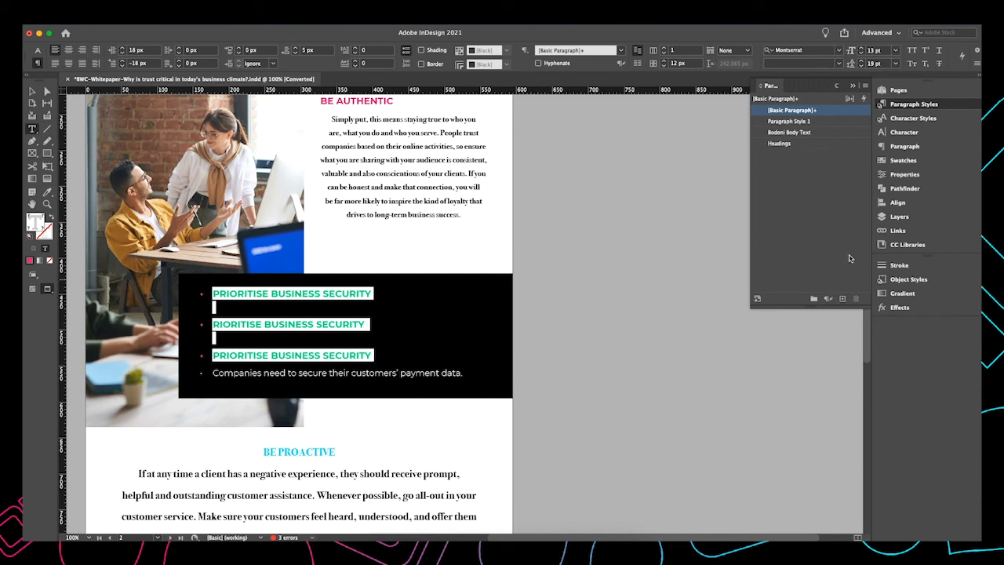
double_click(806, 121)
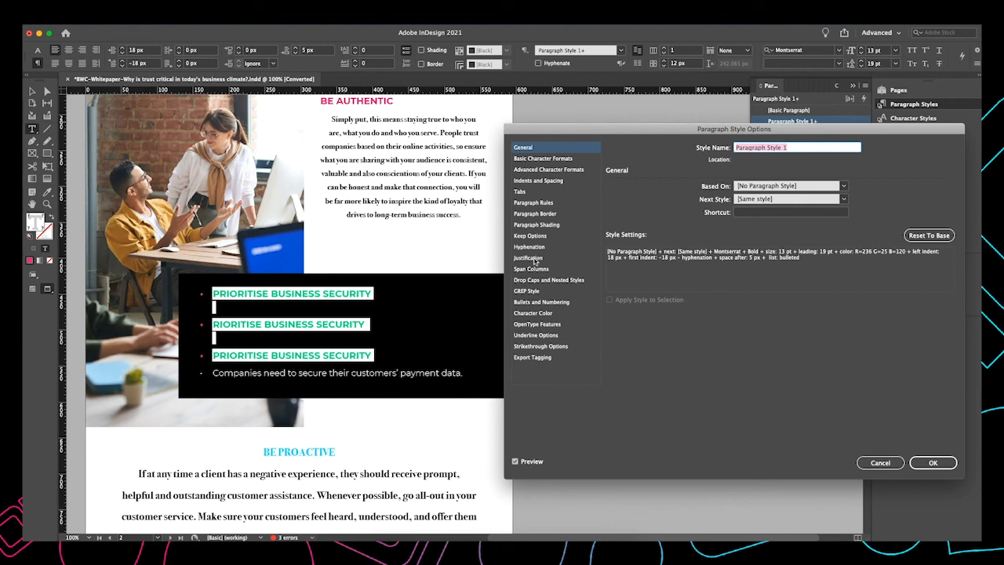
left_click(540, 225)
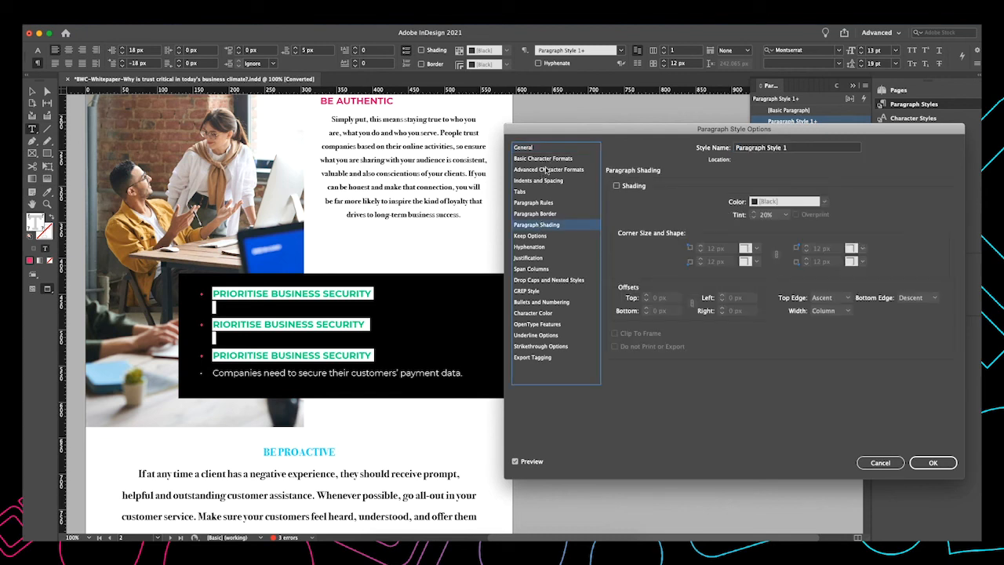
left_click(539, 302)
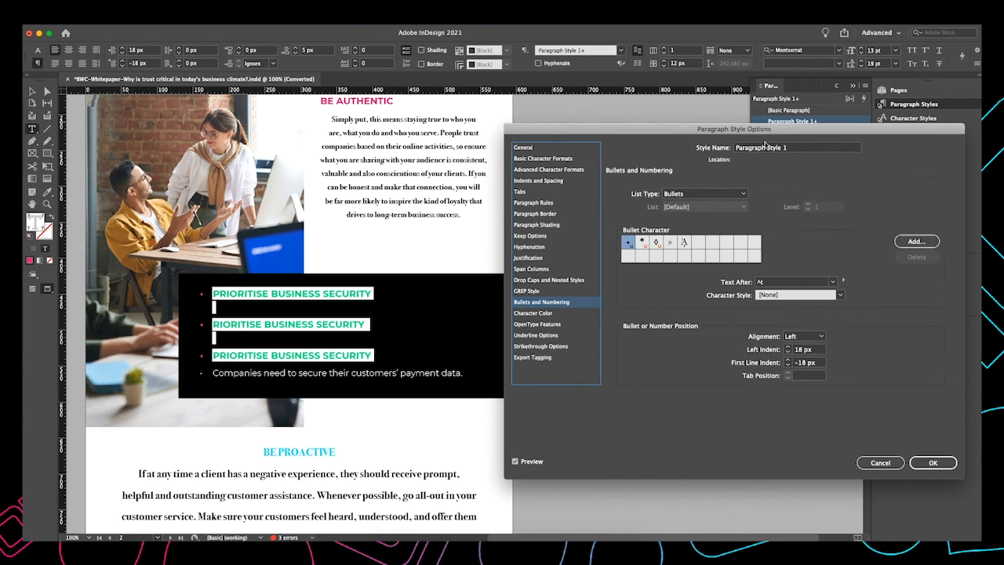
left_click(795, 149)
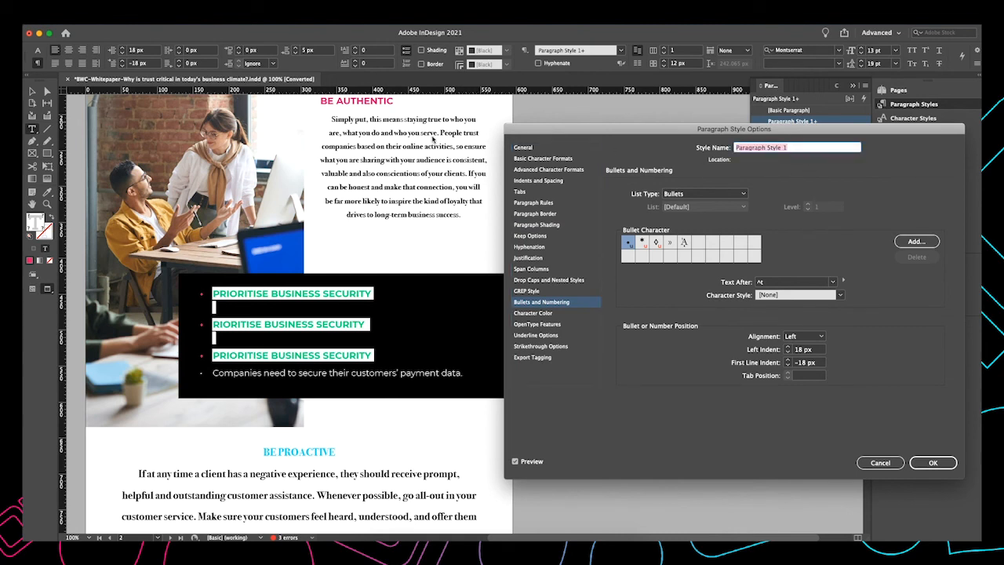
type("Dot point")
left_click(930, 464)
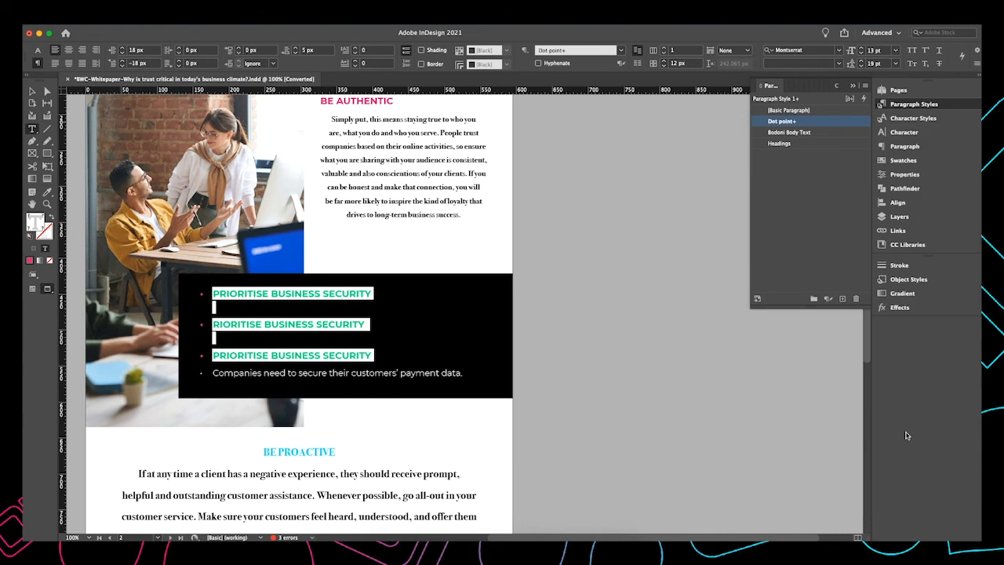
Apply the Dot point style to the bulleted heading lines
left_click(375, 270)
mouse_move(376, 355)
left_mouse_down()
mouse_move(181, 300)
mouse_move(379, 364)
left_mouse_up()
left_click(806, 143)
left_click(807, 122)
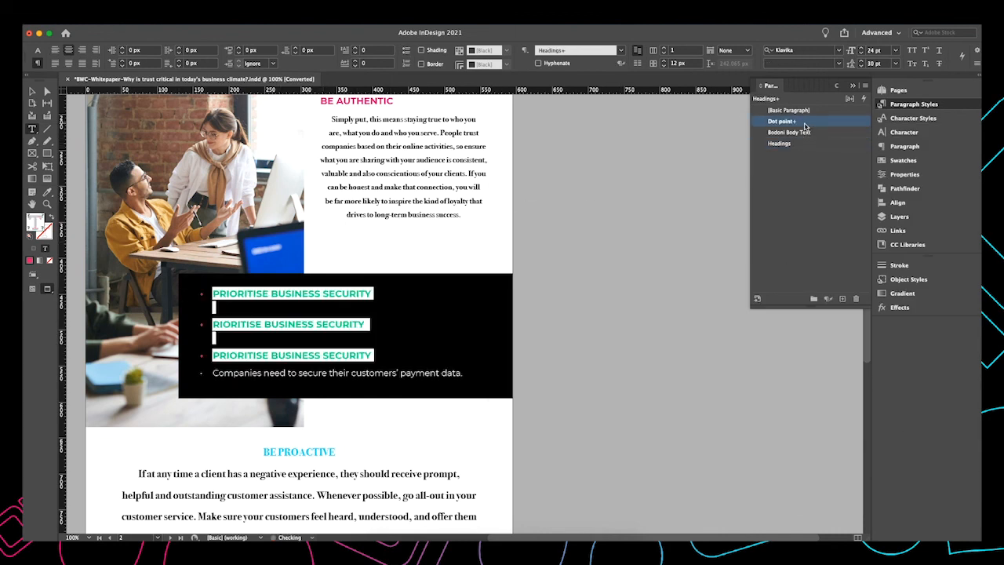
left_click(407, 384)
scroll(322, 292, "up", 10)
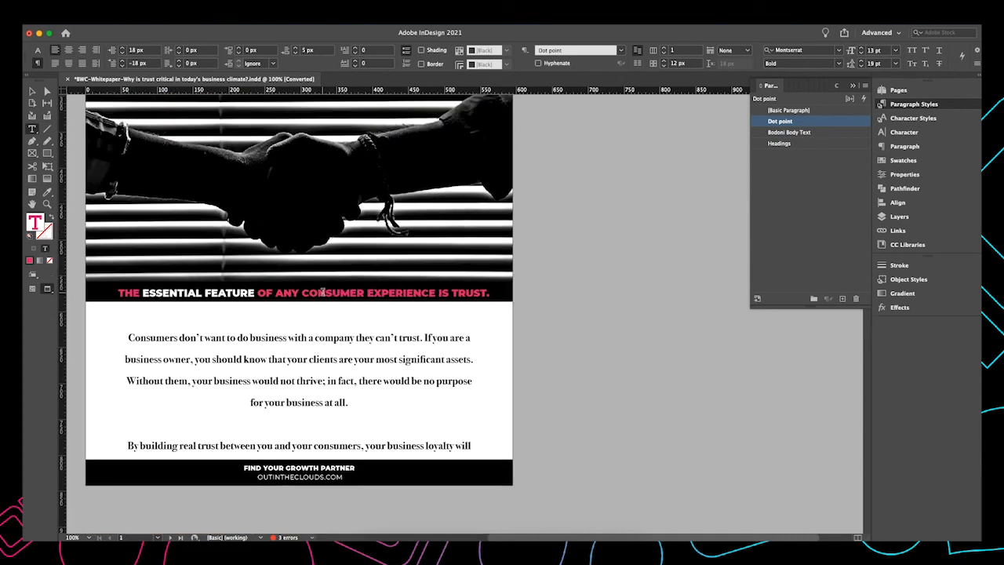